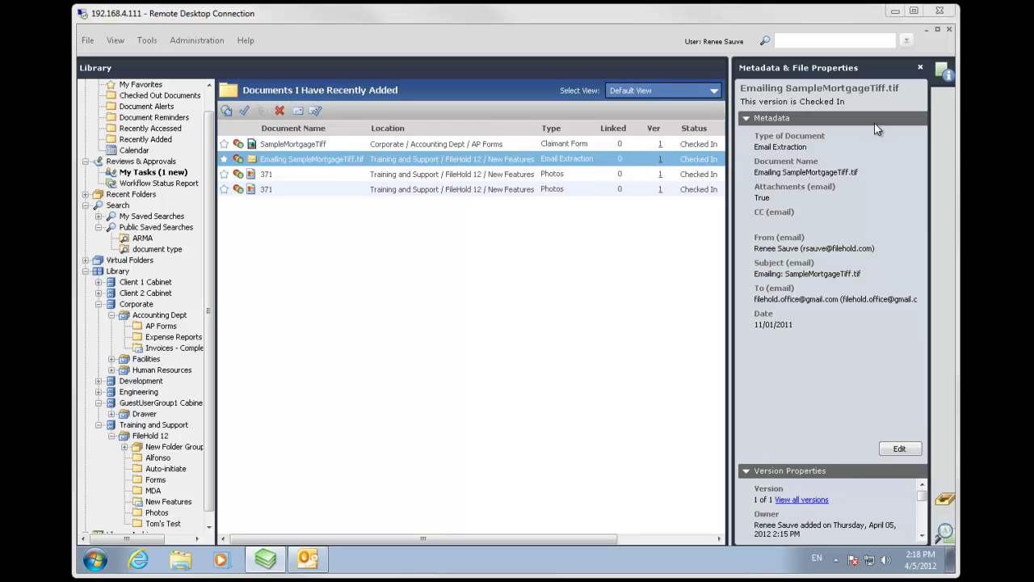
Close the metadata properties pane and open the Email Extraction document schema for editing.
click(920, 67)
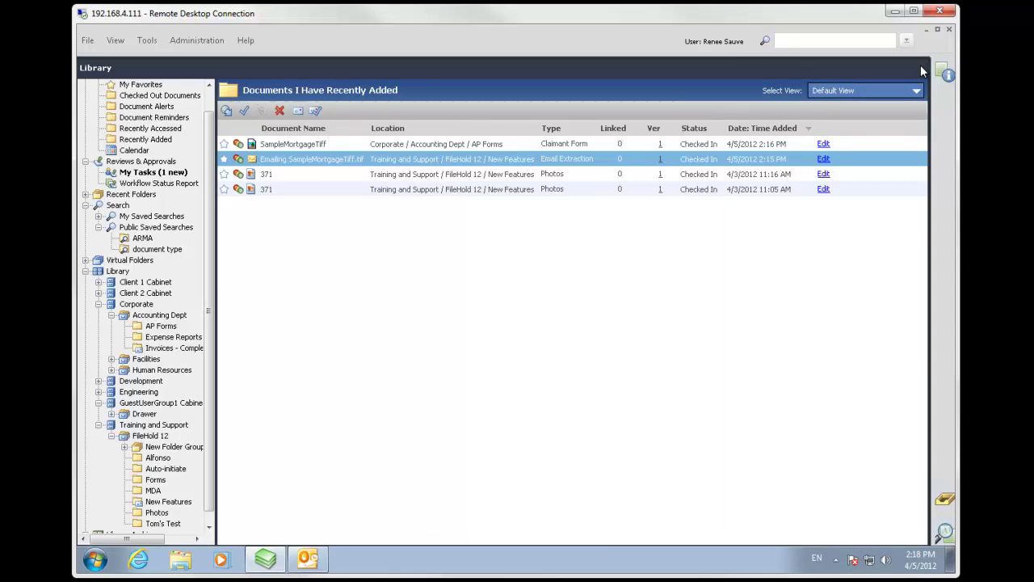
click(197, 41)
mouse_move(242, 100)
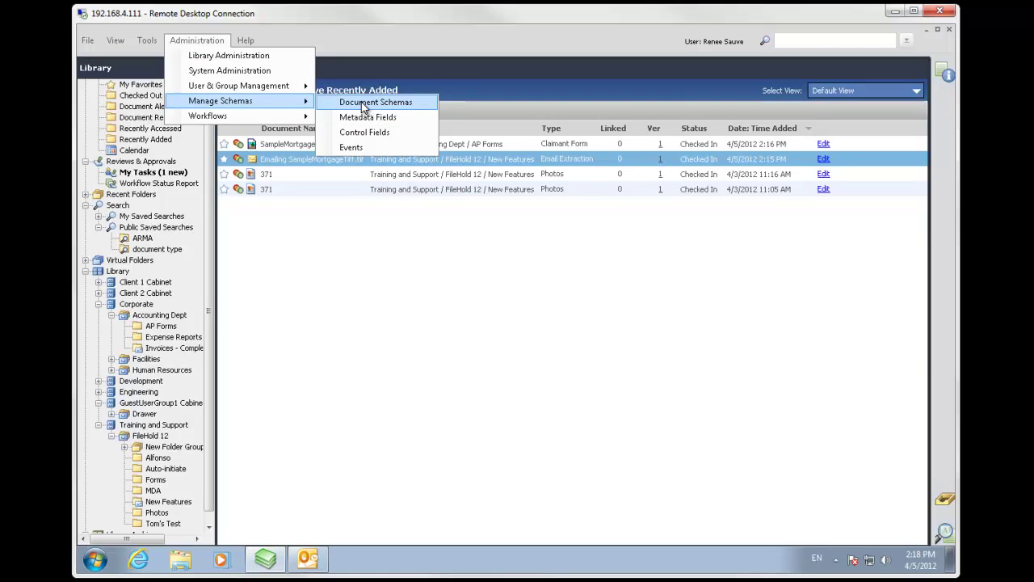
click(361, 102)
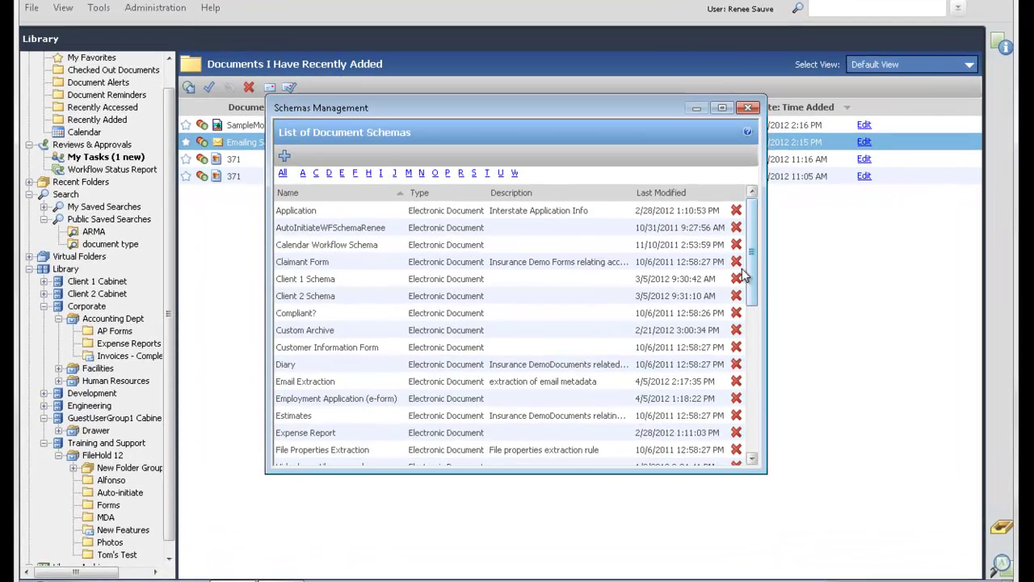
scroll(752, 293, down, 2)
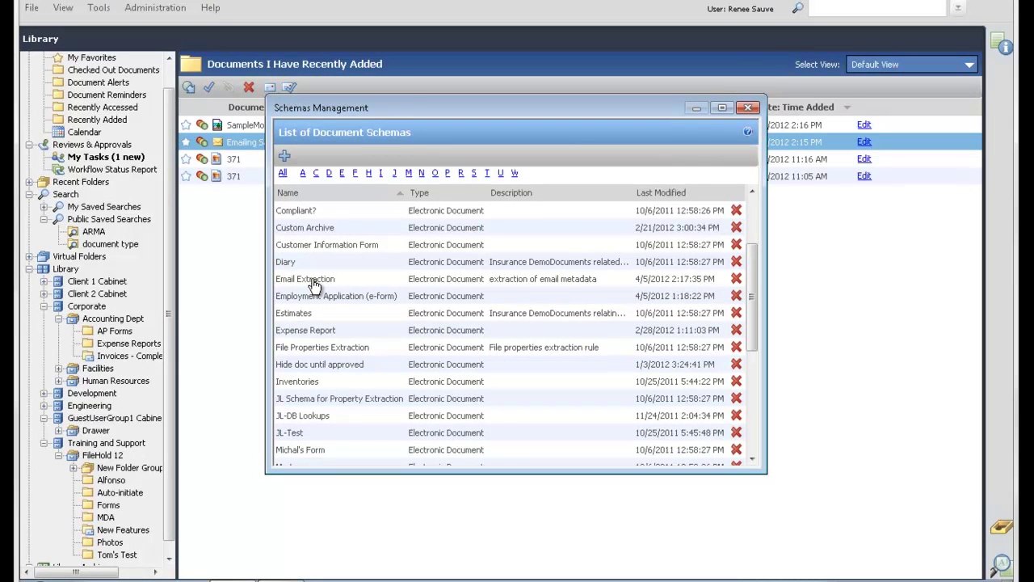
click(313, 283)
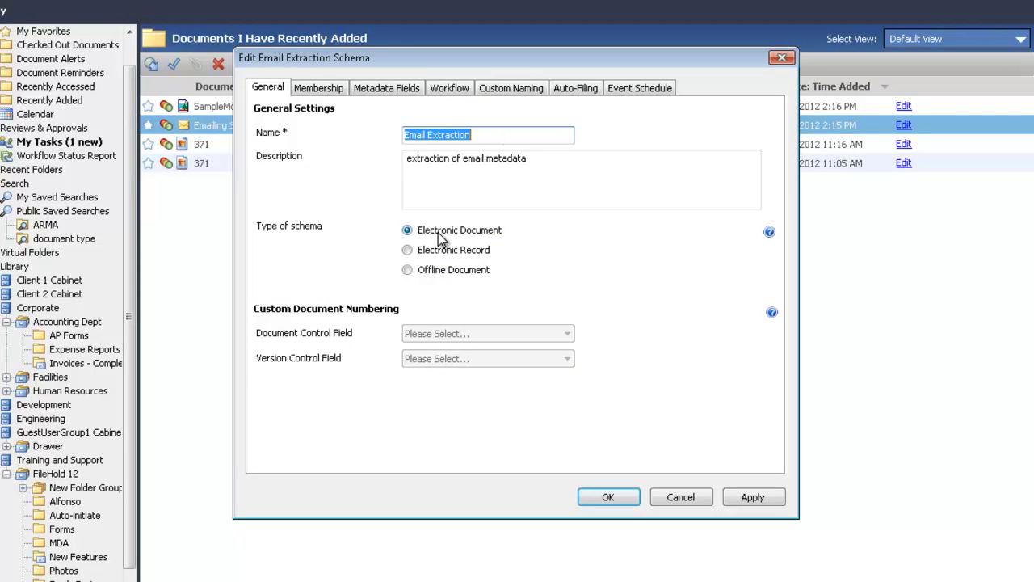
Review the Email Extraction schema's membership and metadata fields, accept it, and close schema management.
click(312, 91)
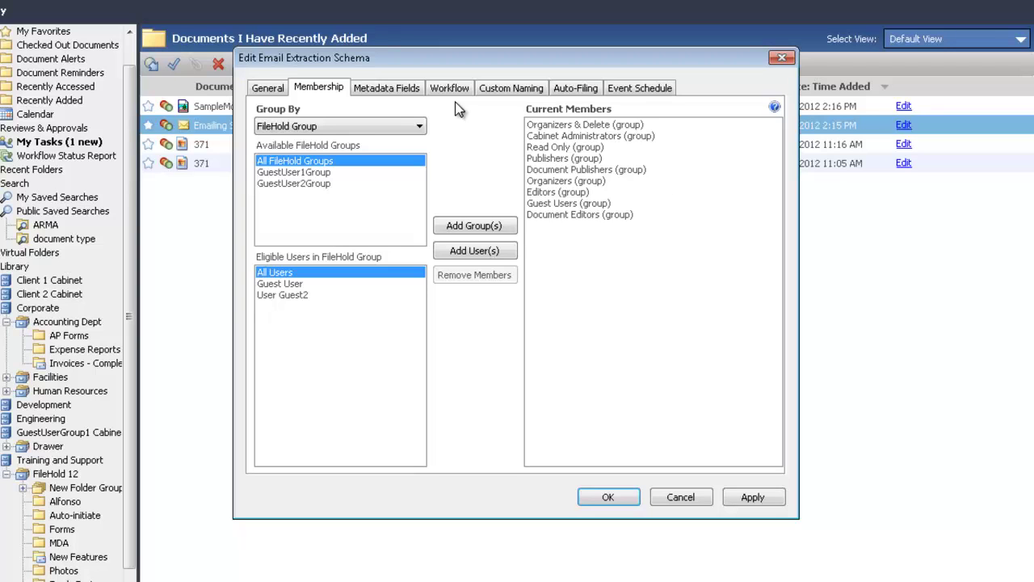
click(392, 86)
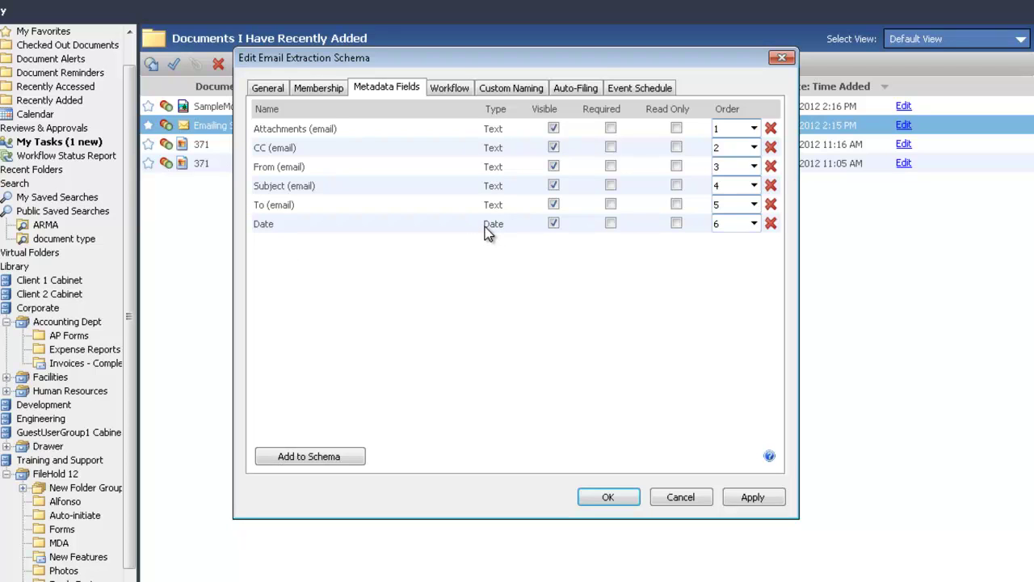
click(633, 498)
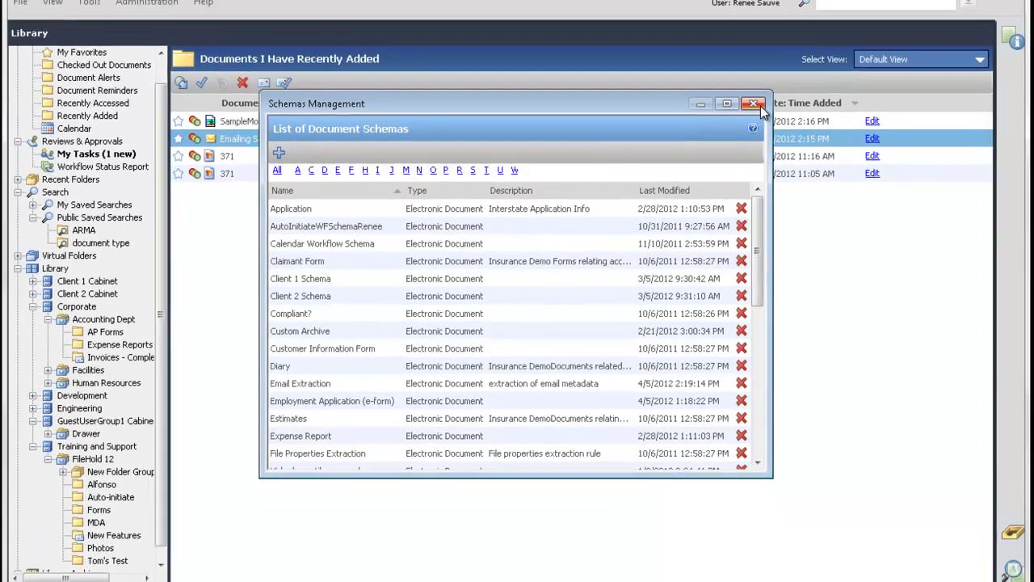
click(774, 87)
Create an email headers extraction rule named Email Extraction that uses the Email Extraction document schema.
click(143, 34)
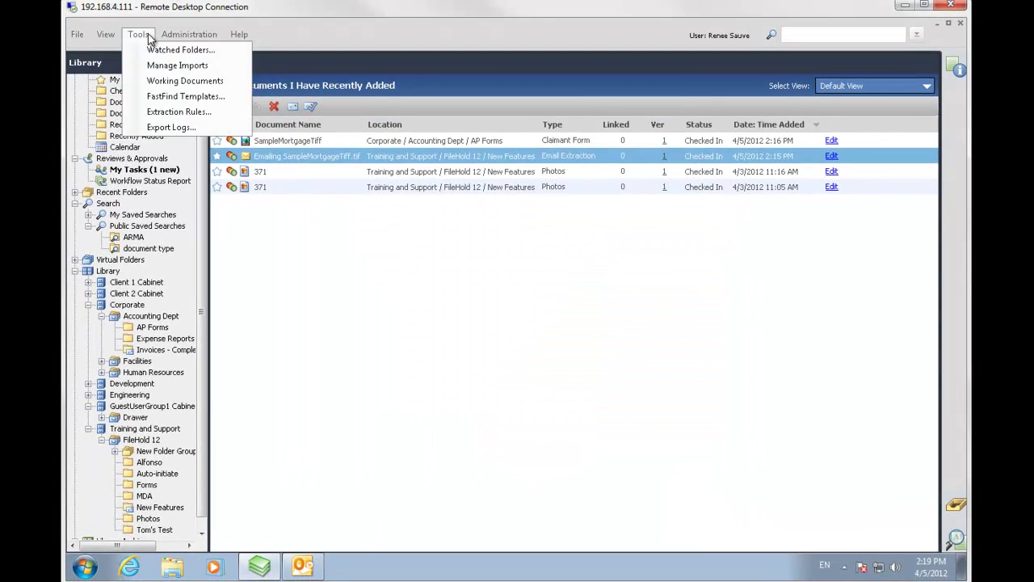
click(179, 112)
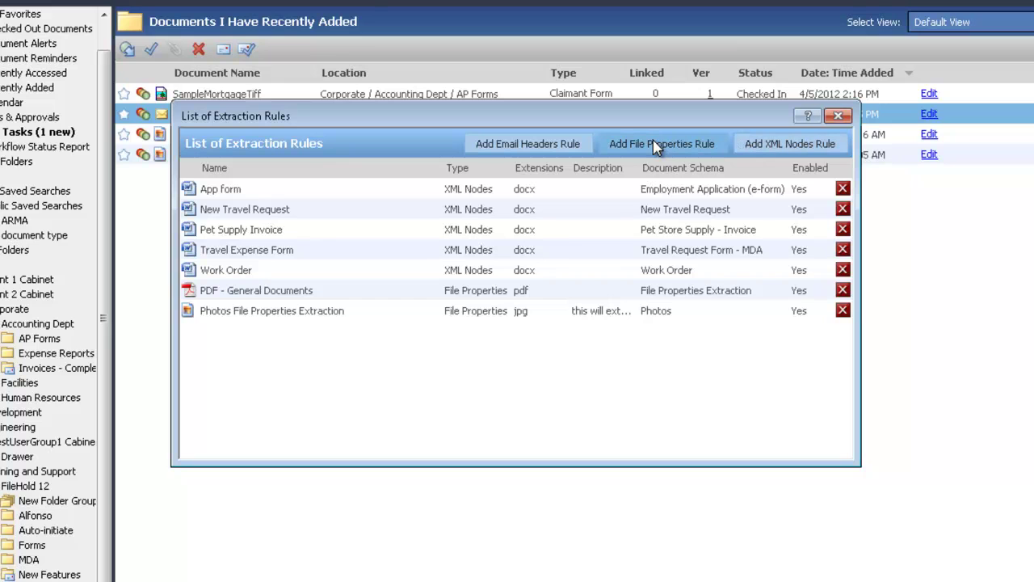
click(519, 145)
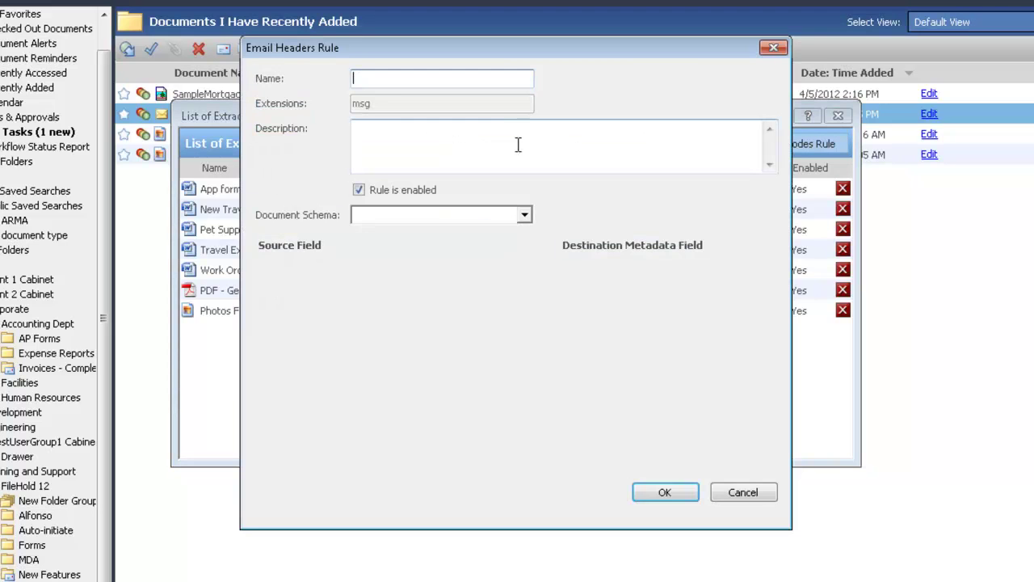
text(E)
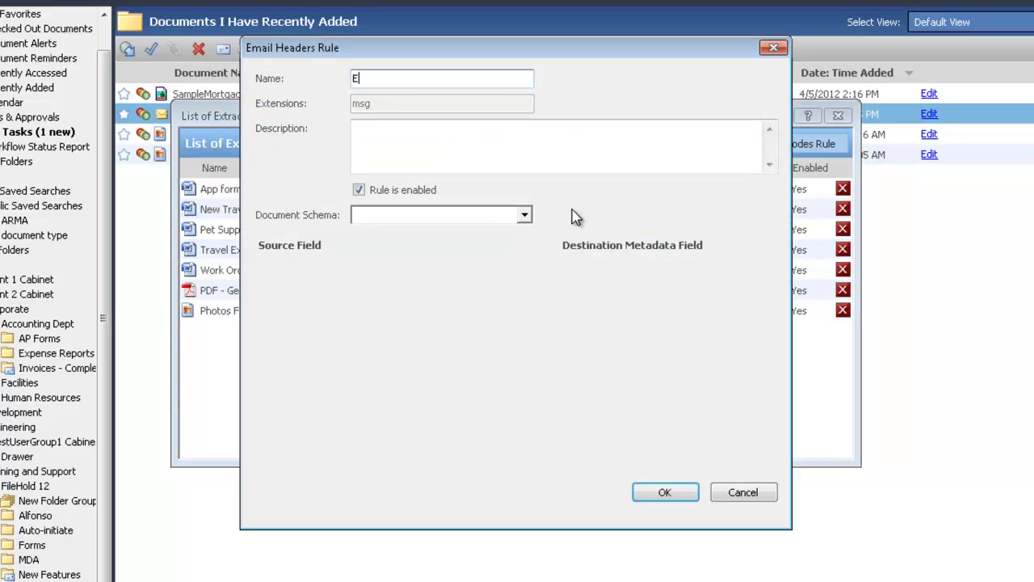
text(mail Extraction)
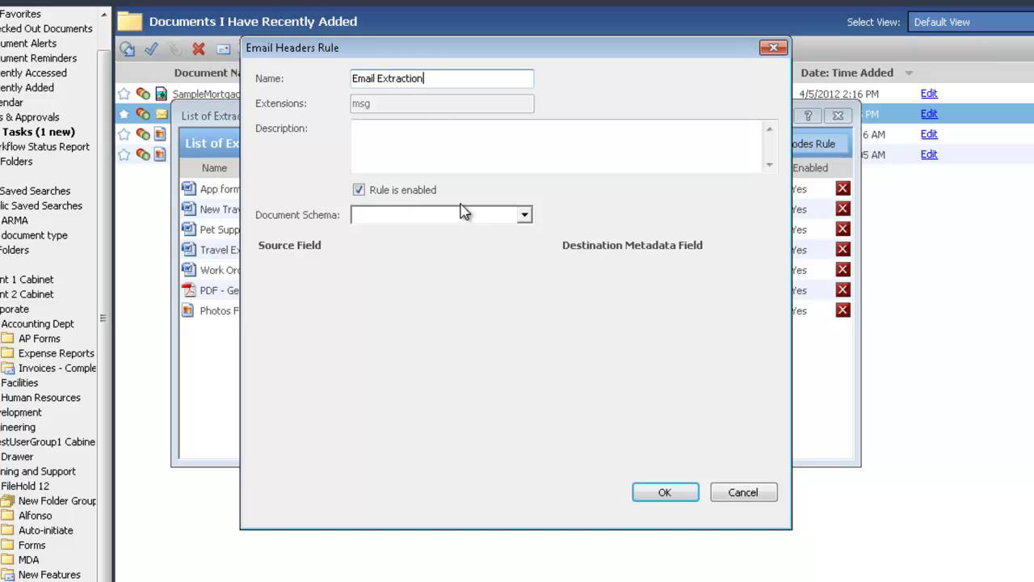
click(525, 215)
drag(529, 249, 531, 275)
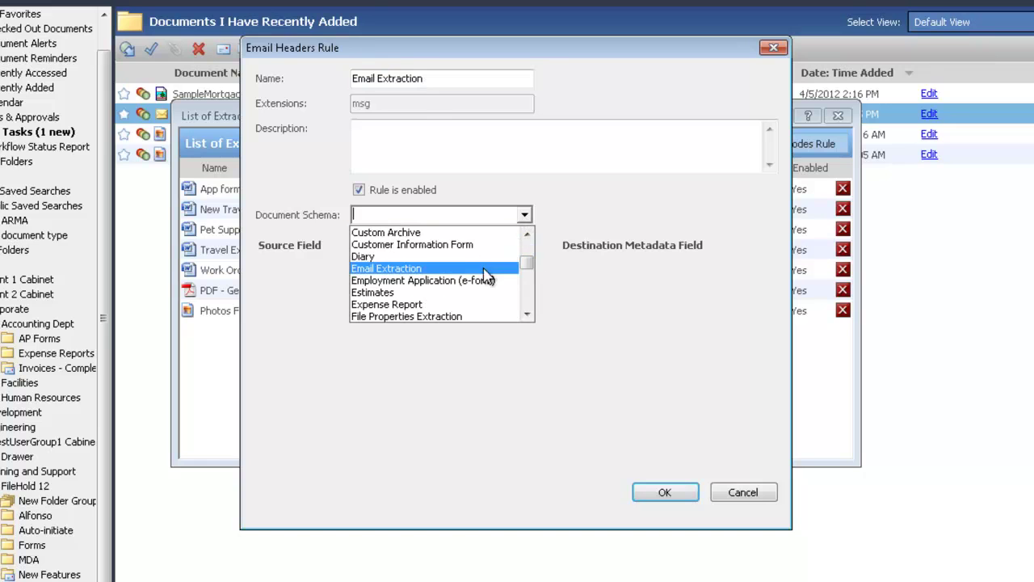
click(457, 267)
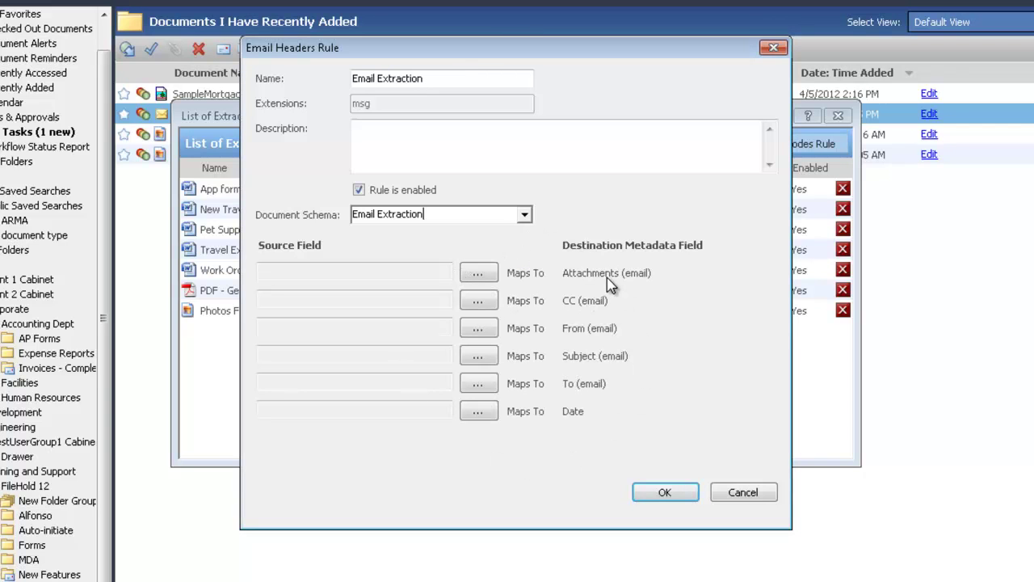
Map the Attachments header to the Attachments (email) field and the CC header to CC (email).
click(481, 274)
drag(490, 161, 225, 154)
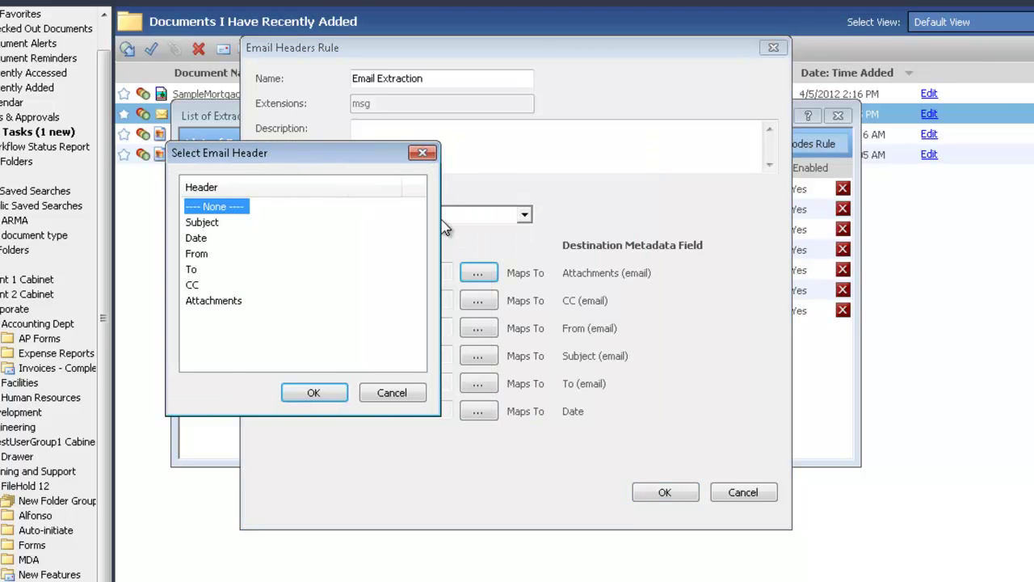
click(222, 301)
click(312, 392)
click(478, 302)
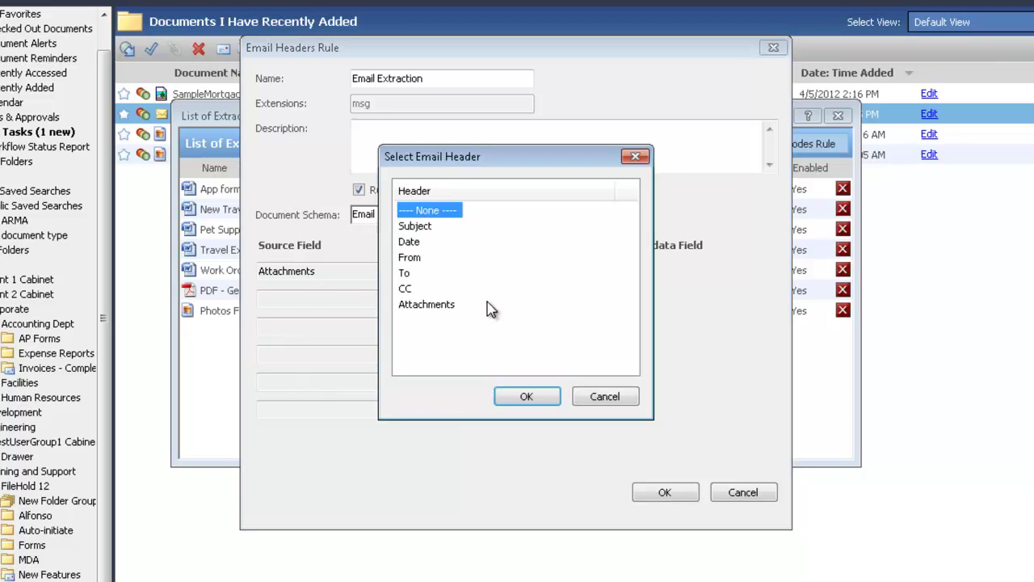
click(404, 290)
click(532, 395)
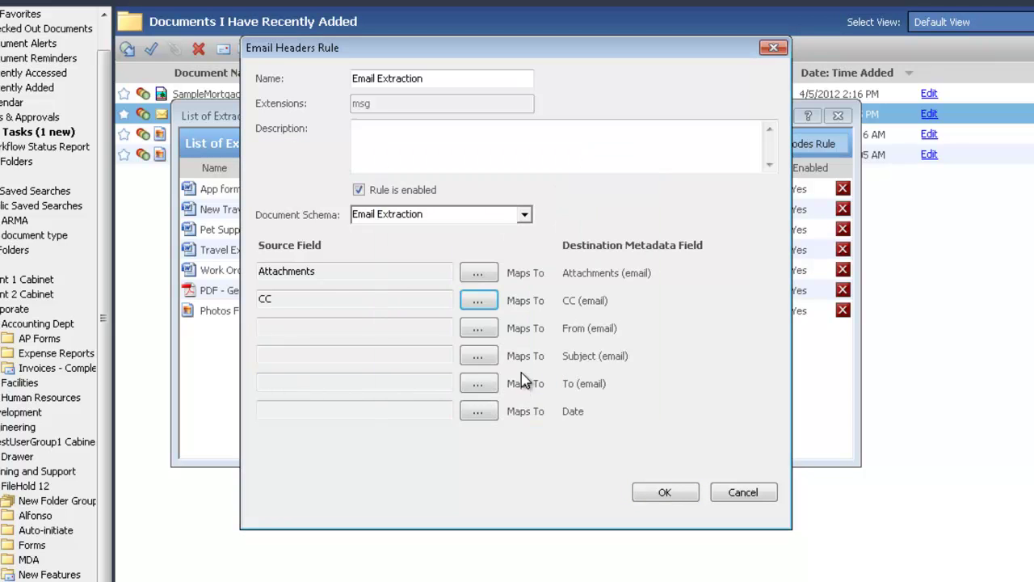
Map the From header to the From (email) field and the Subject header to Subject (email).
click(478, 329)
click(422, 261)
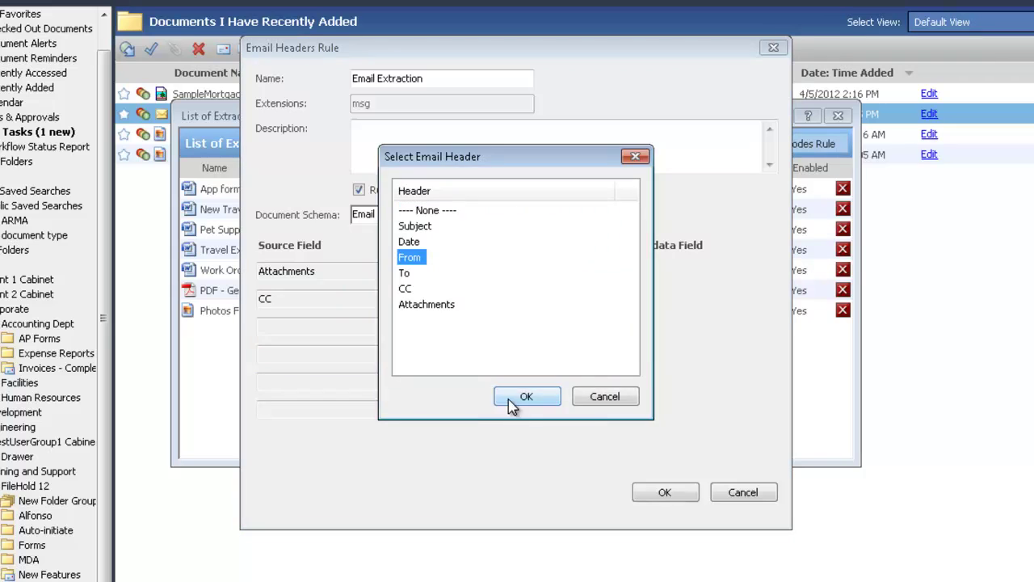
click(465, 396)
click(478, 357)
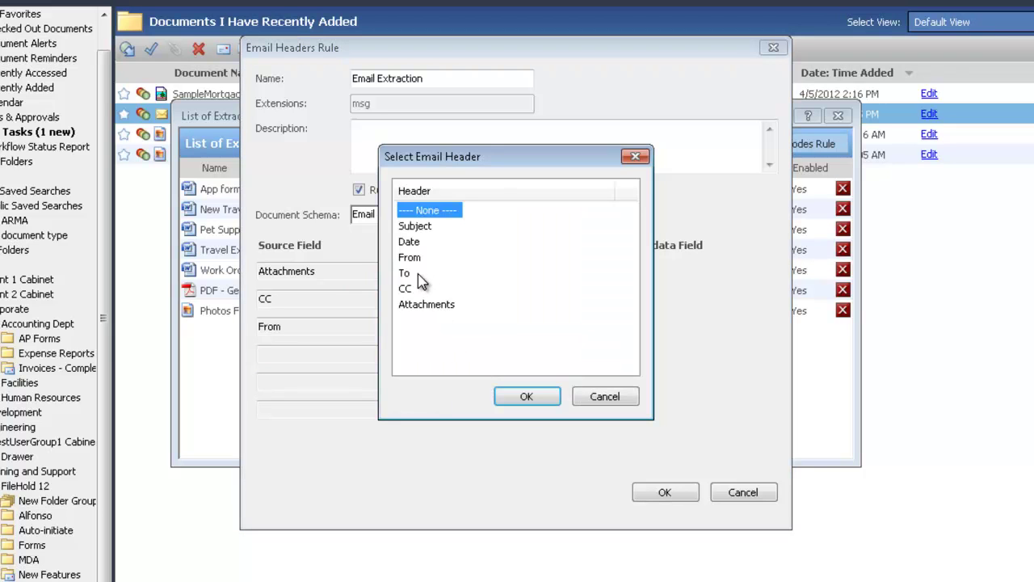
click(416, 228)
click(521, 397)
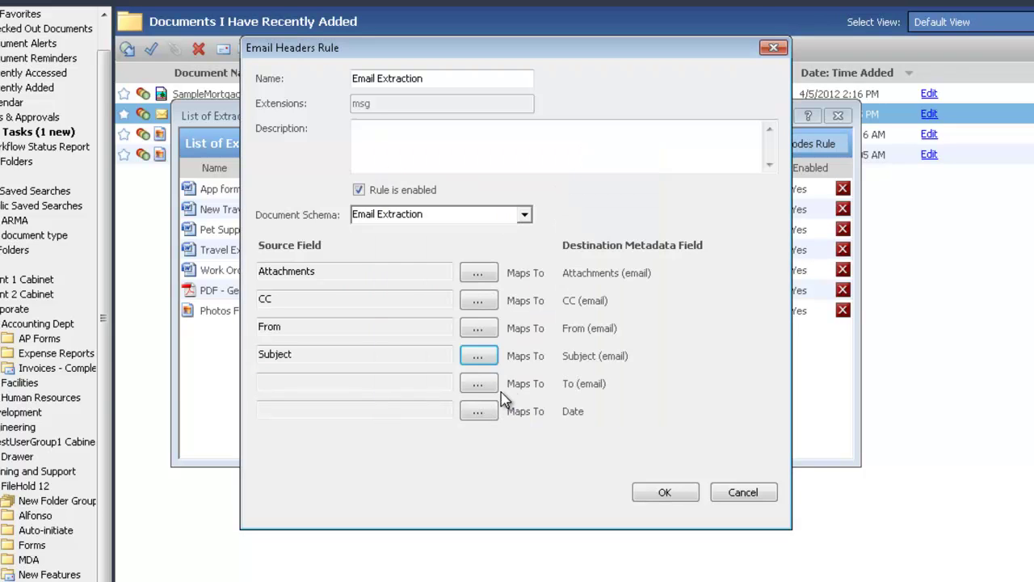
Map the To header to To (email) and Date to Date, then save the rule and close the rules list.
click(478, 384)
click(406, 273)
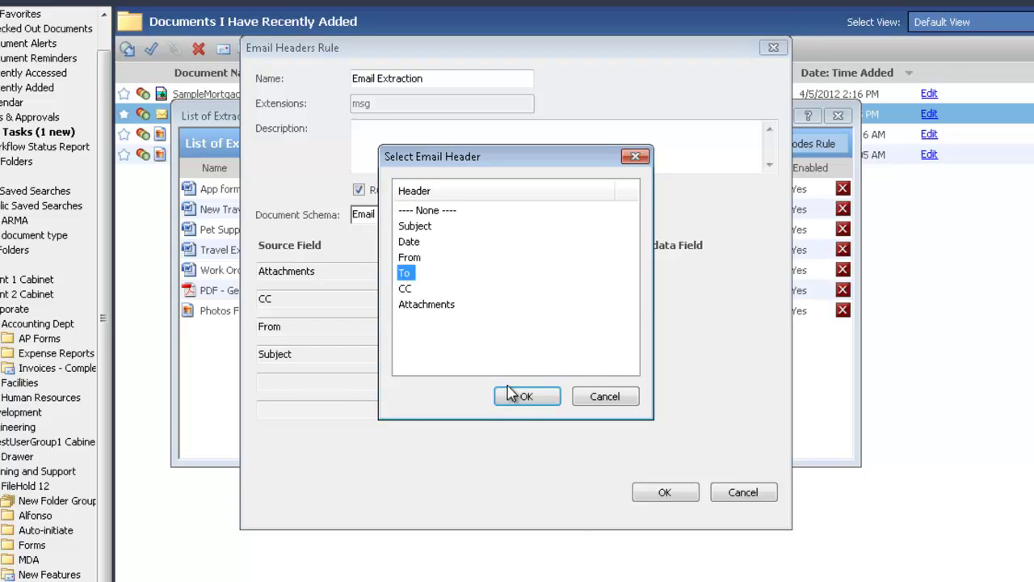
click(462, 330)
click(479, 411)
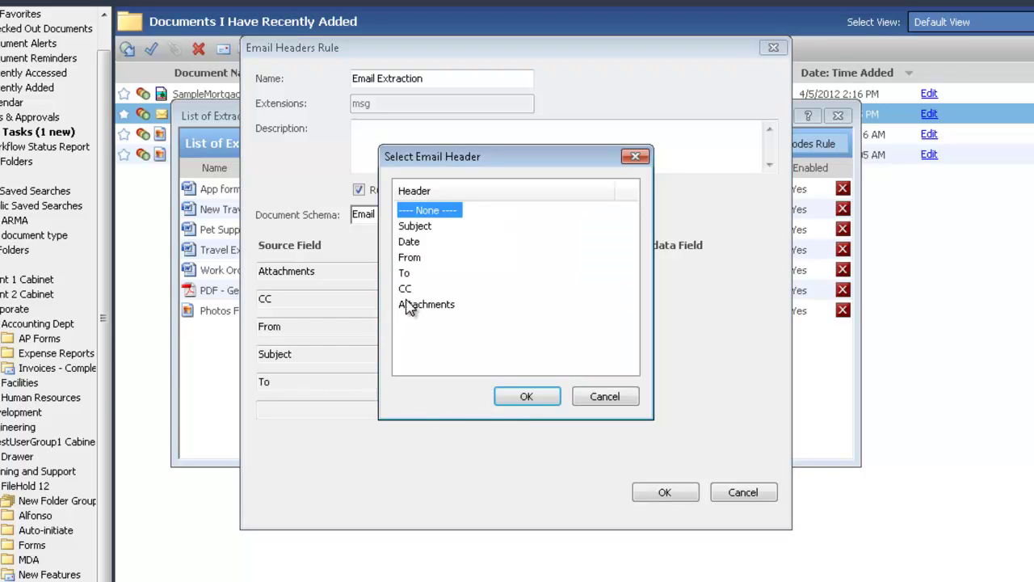
click(410, 243)
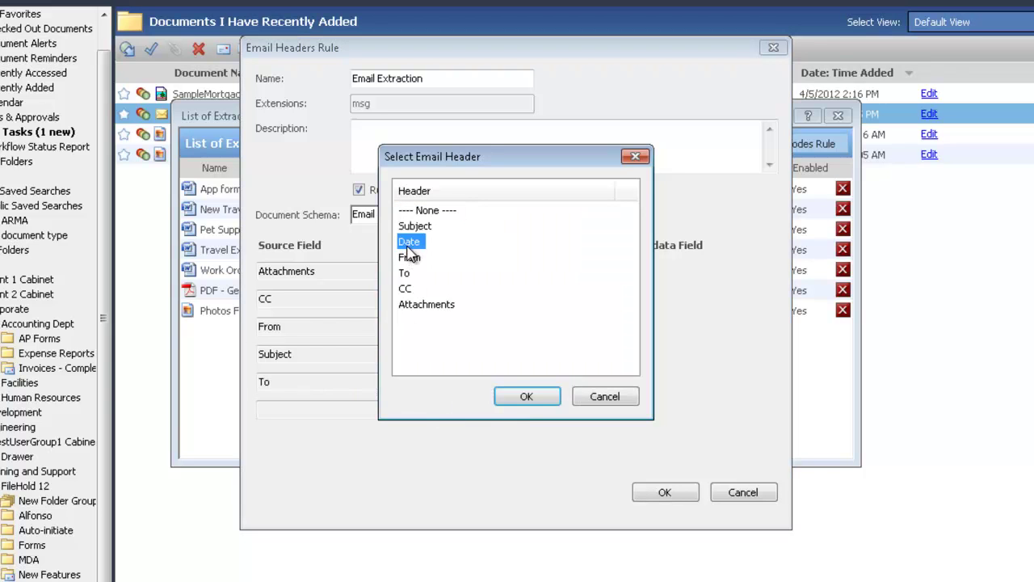
click(526, 396)
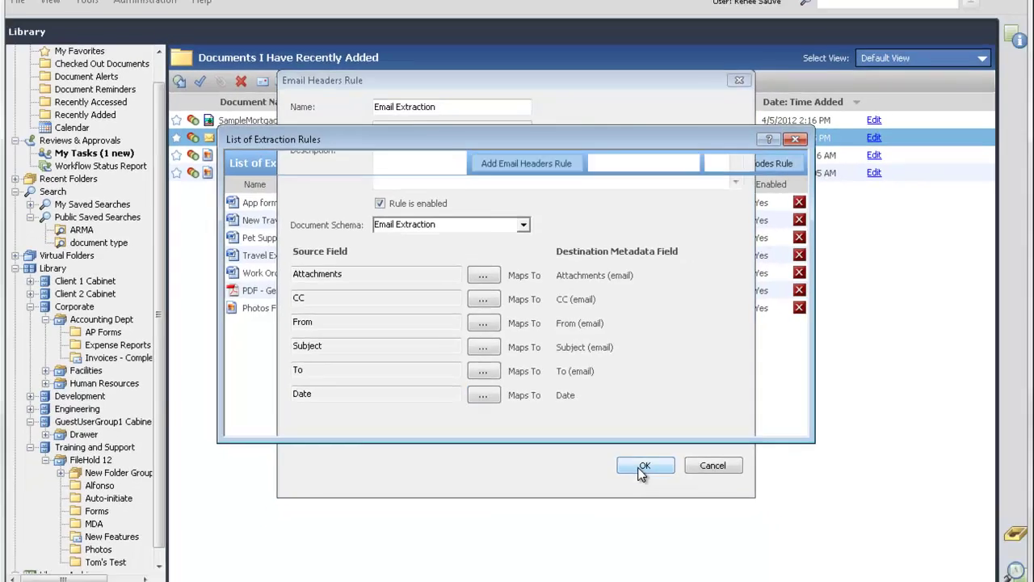
click(650, 491)
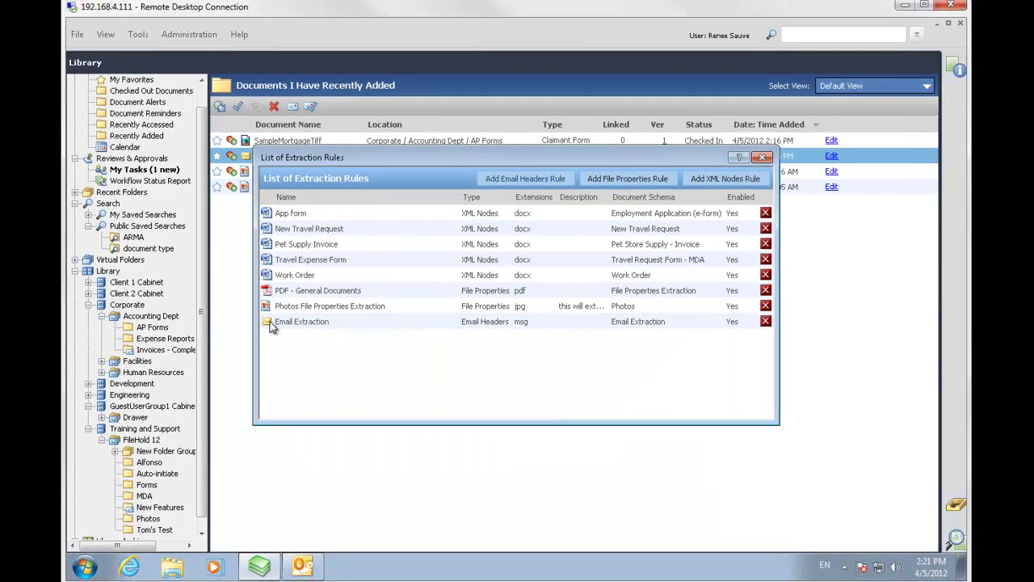
click(764, 159)
Log off from the FileHold server and log back on with the same account.
click(78, 34)
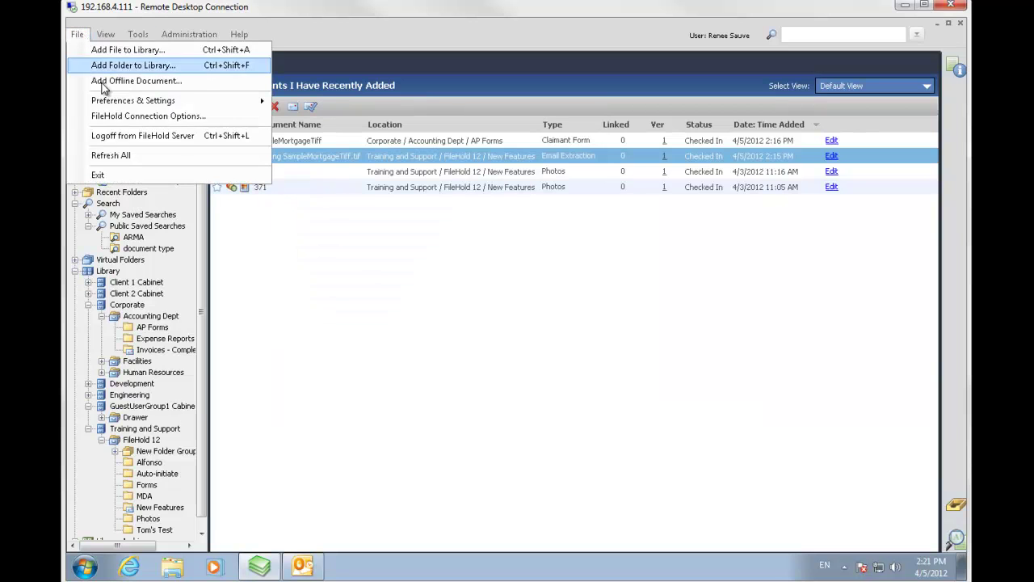
click(85, 135)
click(79, 35)
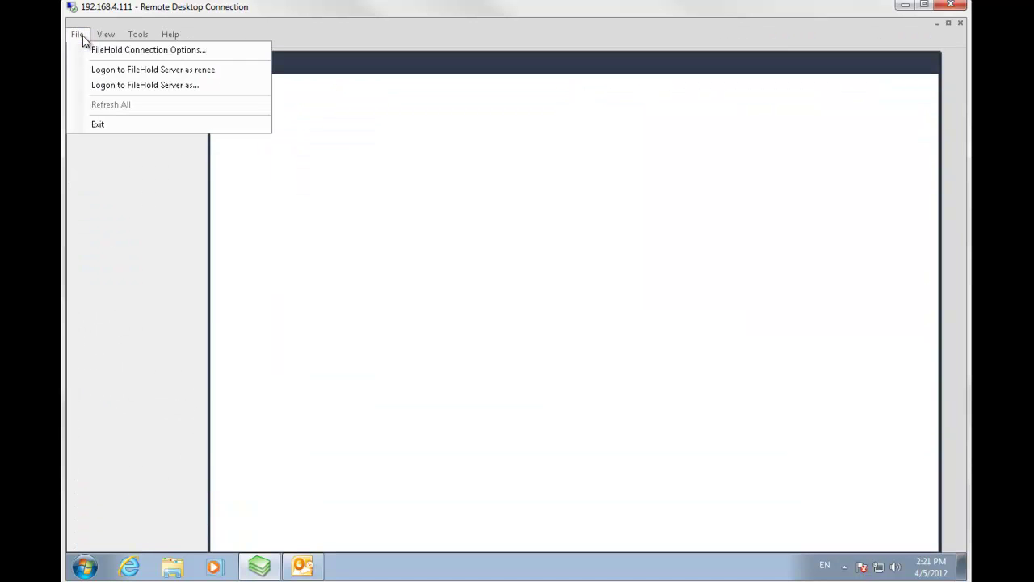
click(99, 70)
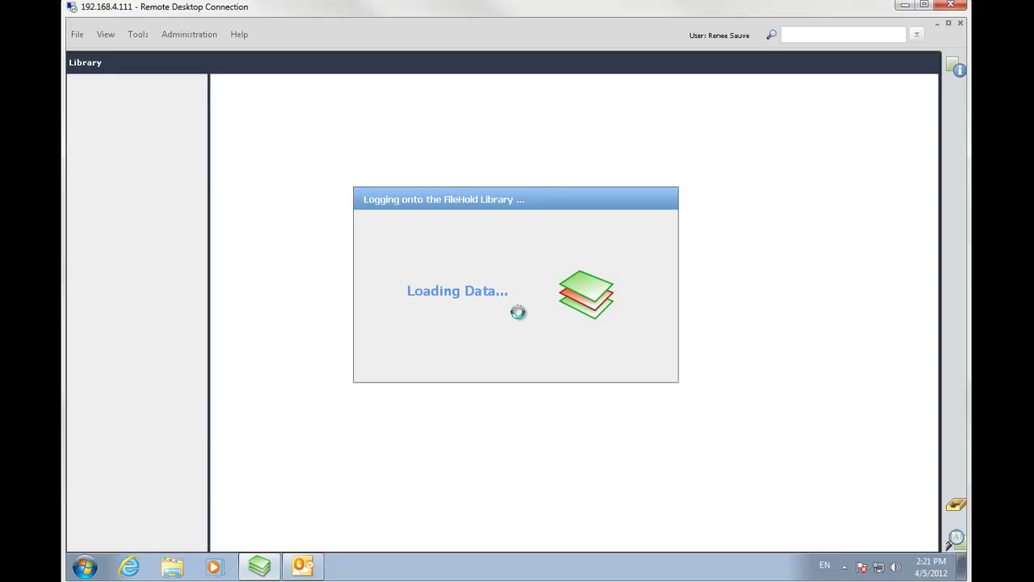
Switch to Outlook, open the message "Emailing: SampleMortgageTiff.tif" and start adding it to FileHold.
click(303, 569)
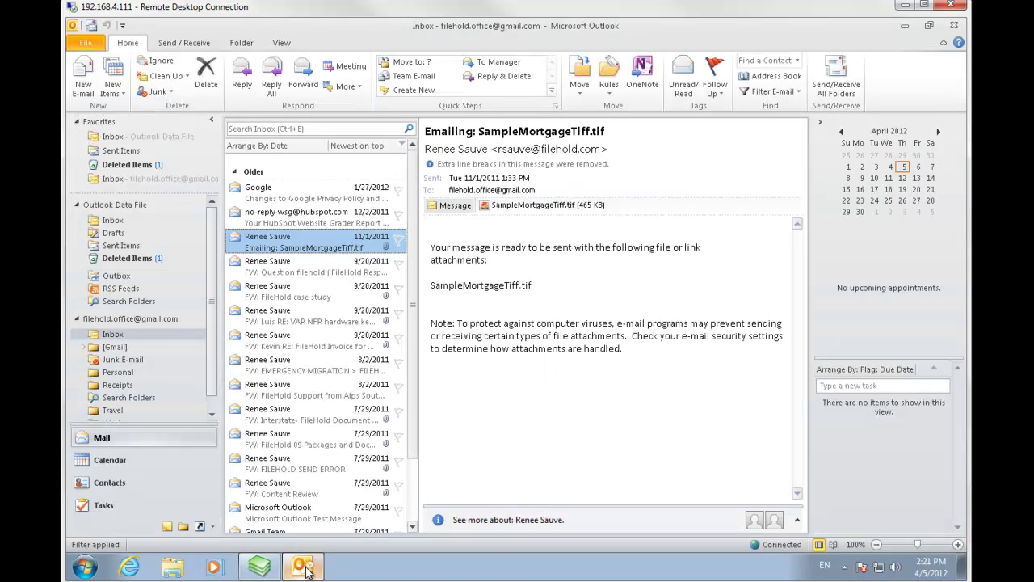
double_click(321, 244)
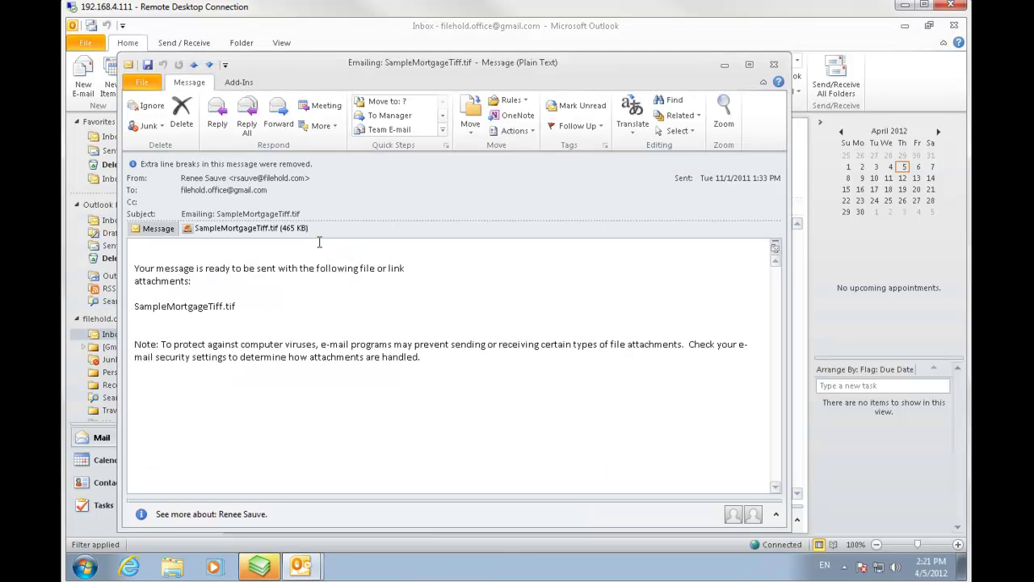
click(241, 84)
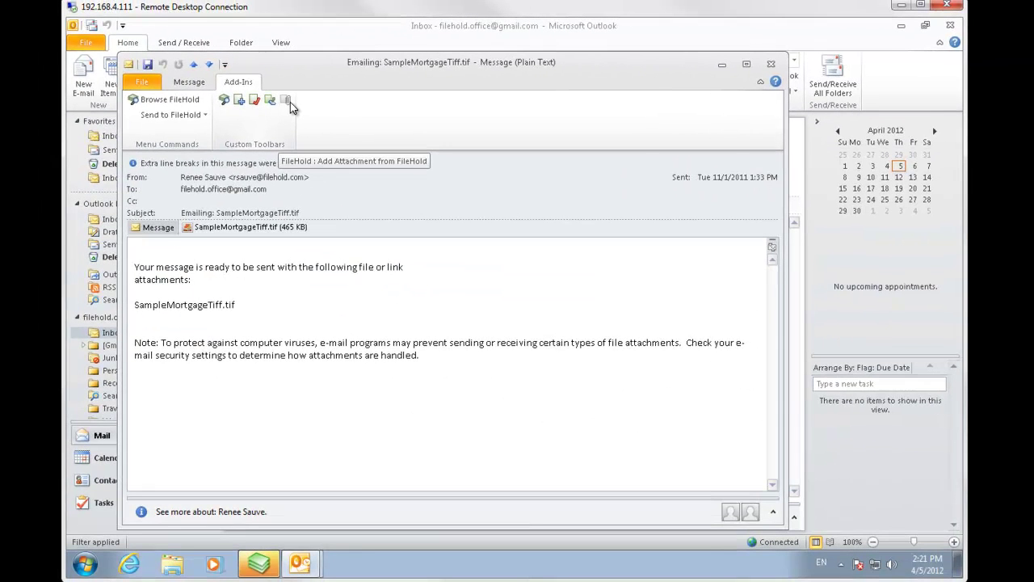
click(241, 102)
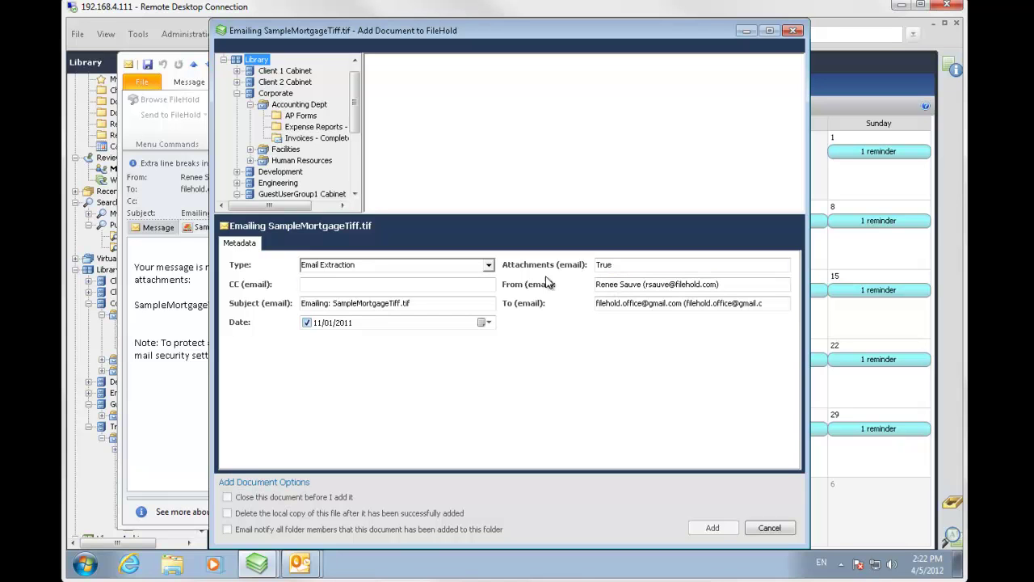
Move the Add Document window aside to compare the extracted metadata with the email headers, then maximize it.
drag(493, 29, 675, 25)
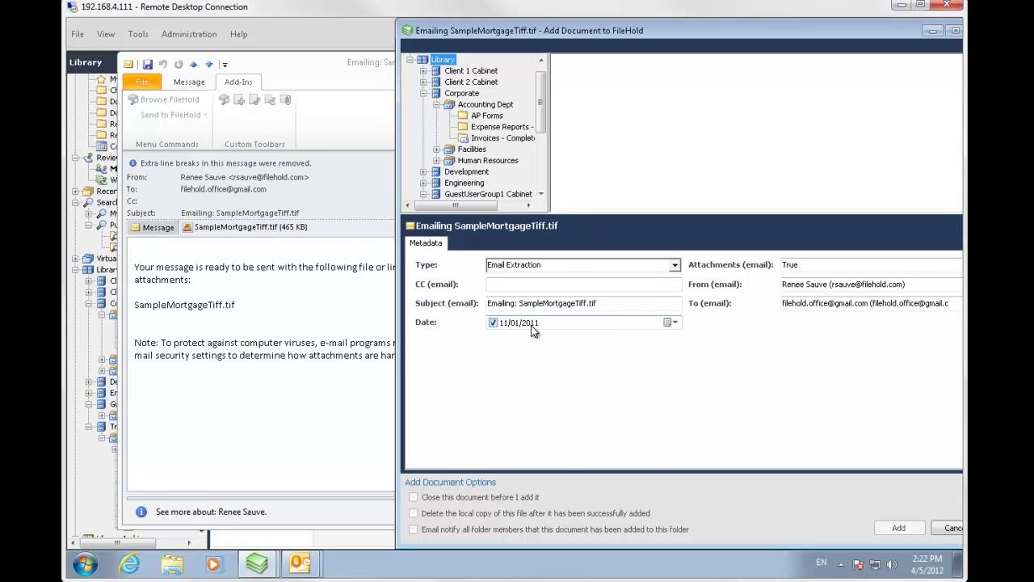
double_click(684, 28)
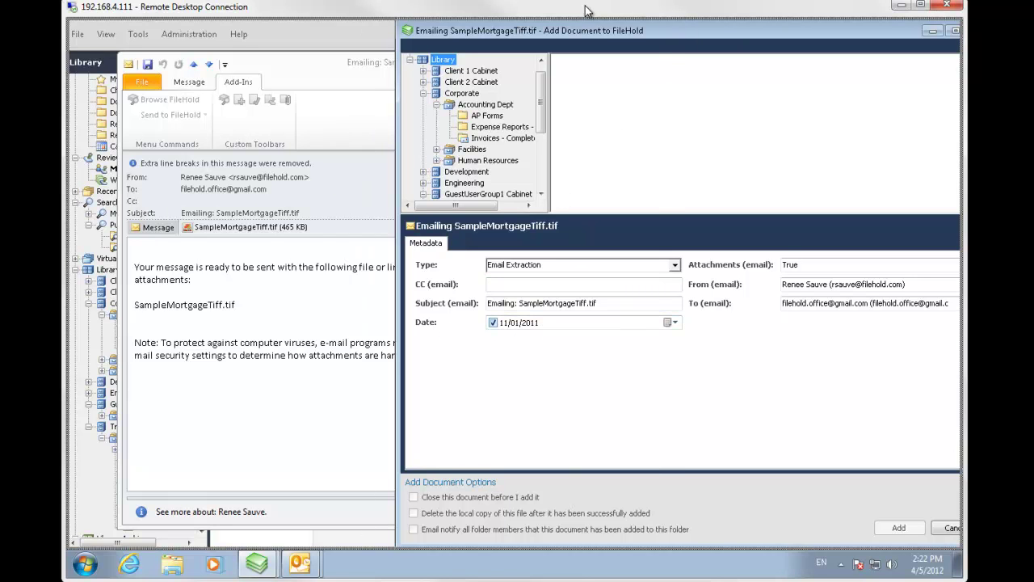
click(927, 25)
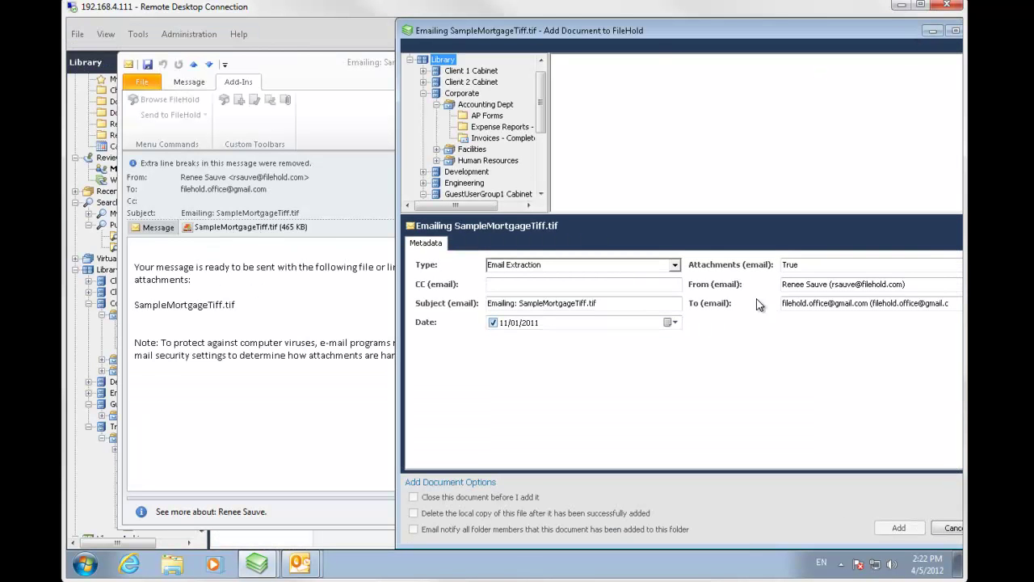
double_click(603, 30)
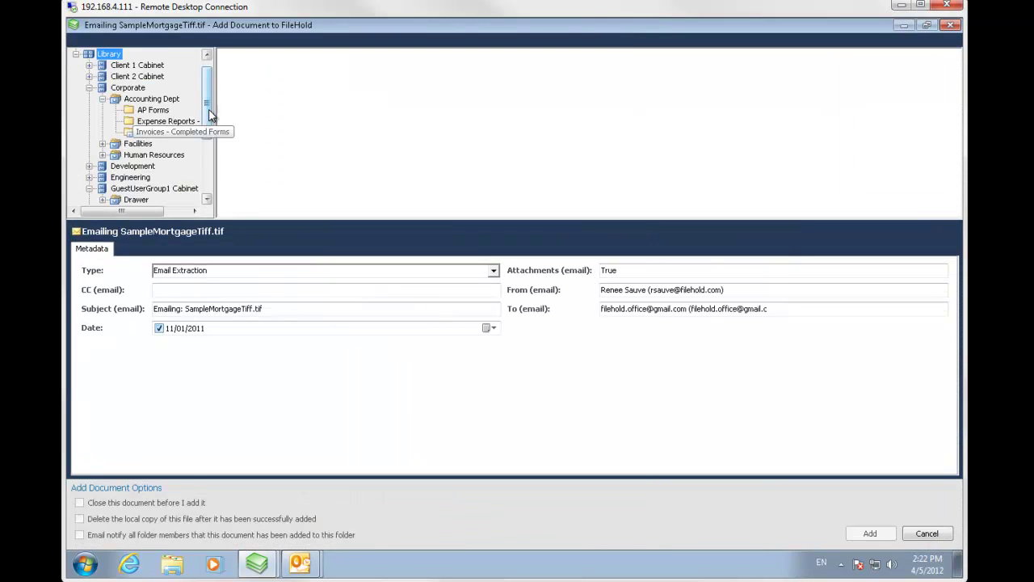
Choose New Features under Recent Folders as the destination and add the email there.
scroll(209, 89, up, 1)
click(76, 54)
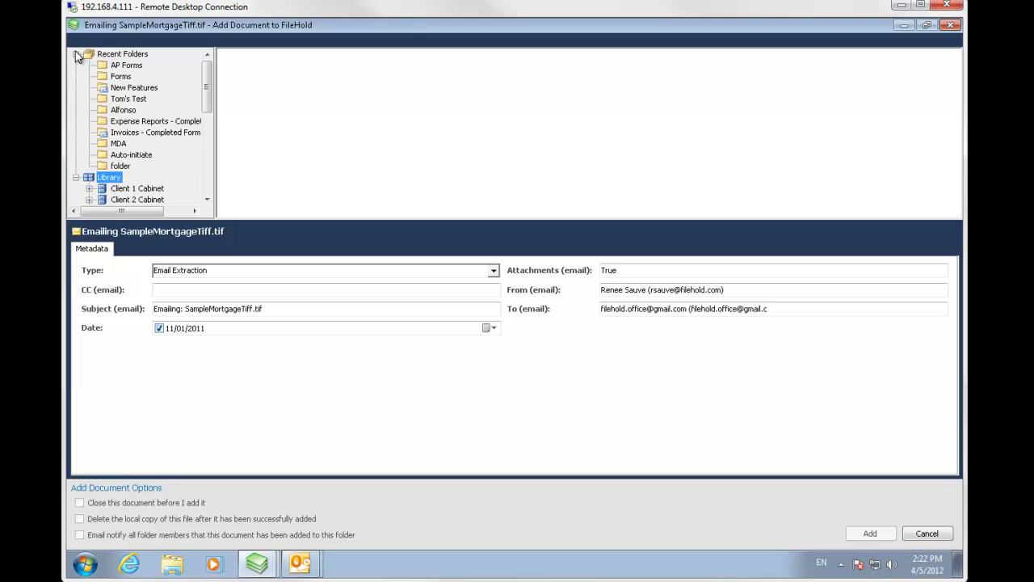
click(131, 88)
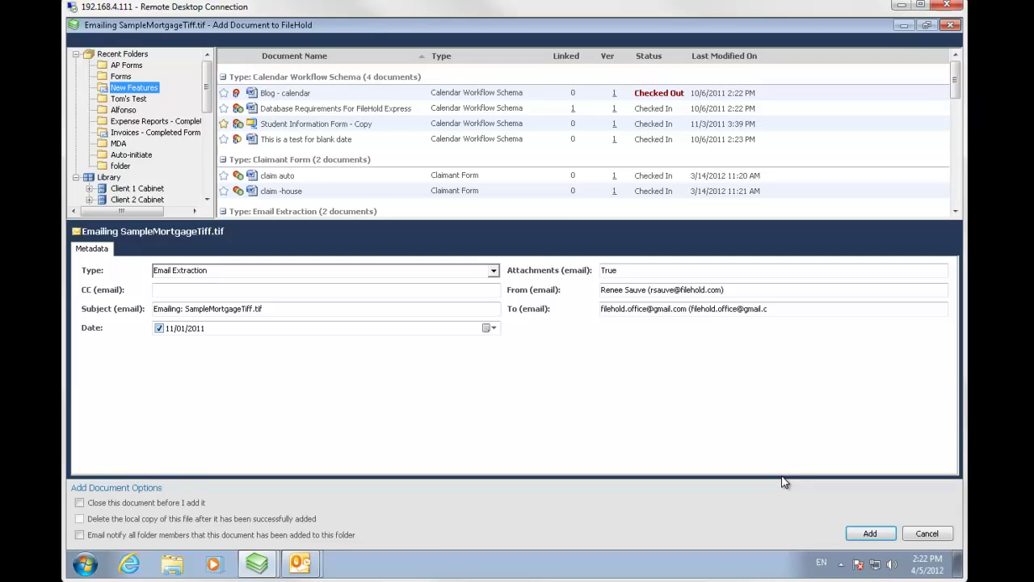
click(870, 533)
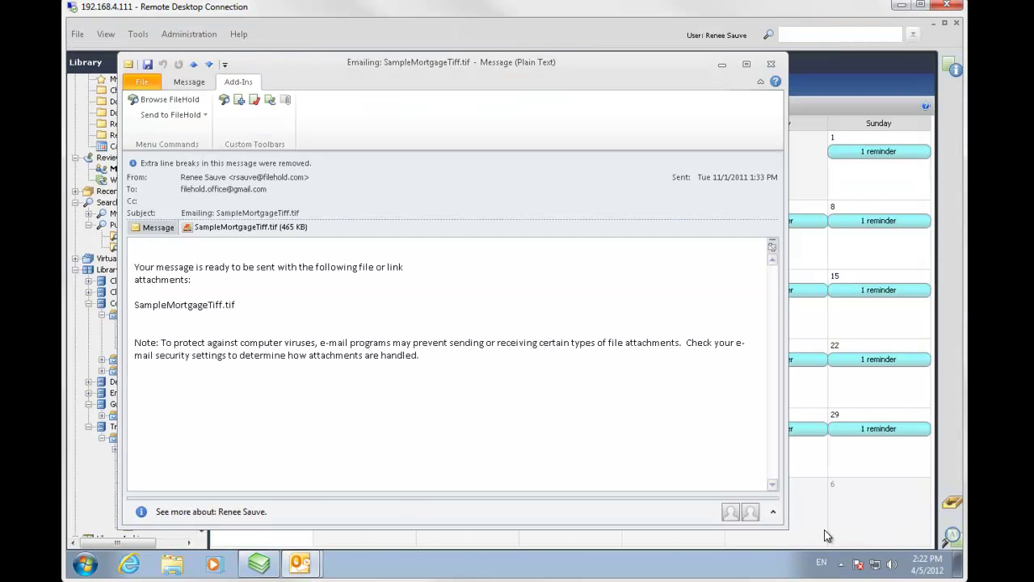
Switch to FileHold, select the email in the Recently Added documents and display its metadata and file properties.
click(264, 566)
click(266, 568)
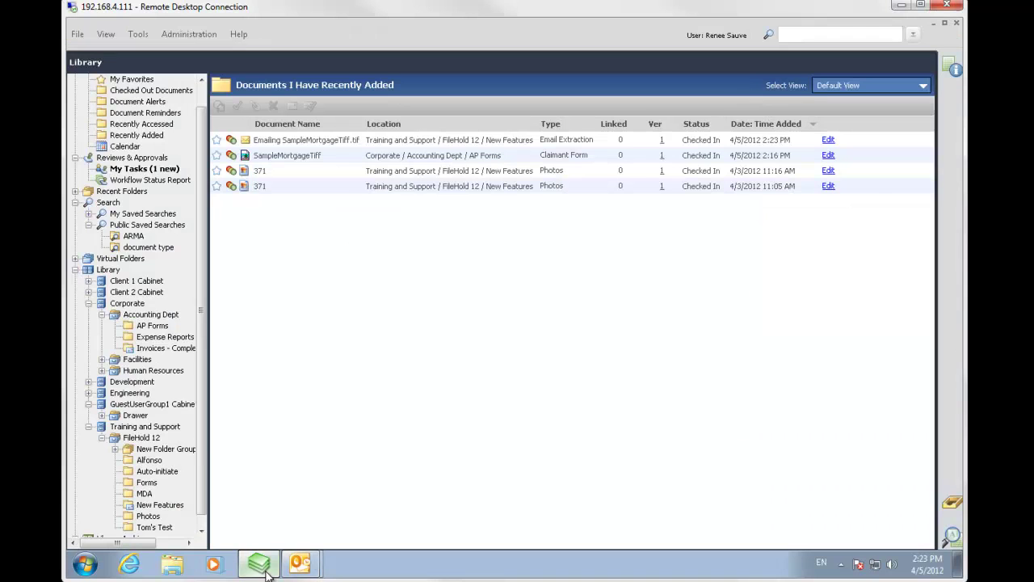
click(150, 134)
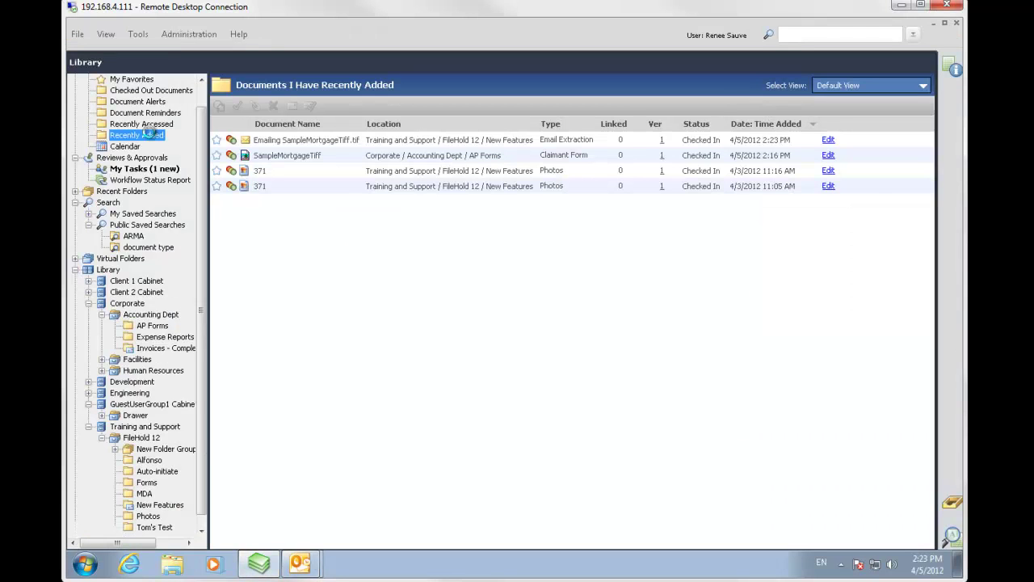
click(295, 141)
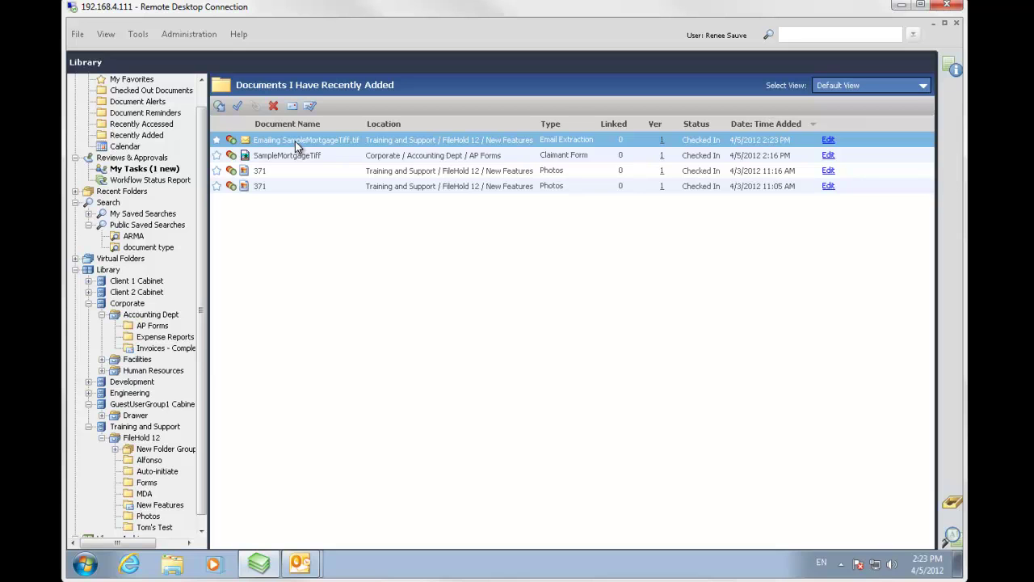
click(949, 71)
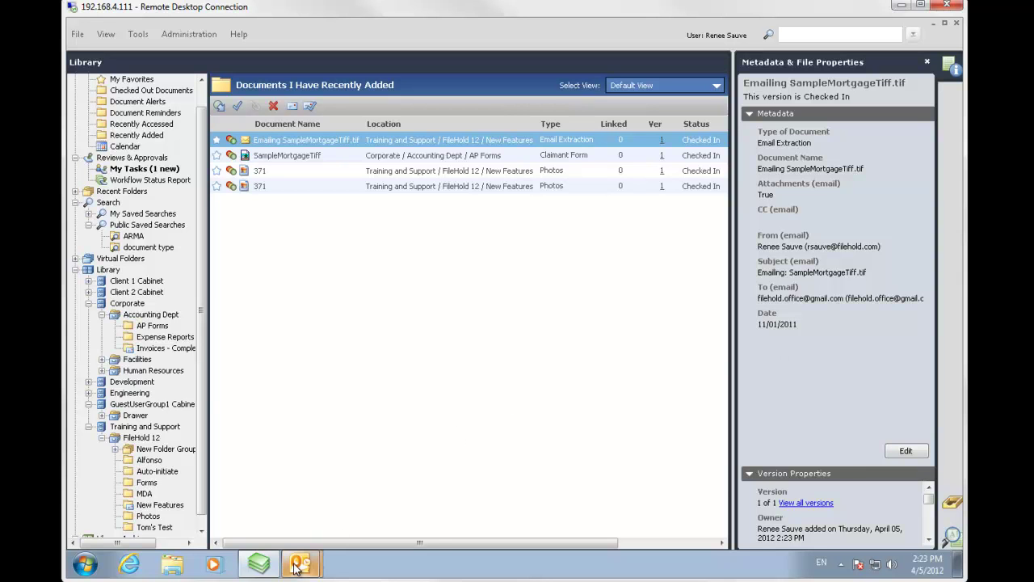
Return to the Outlook message and start adding its SampleMortgageTiff.tif attachment to FileHold, with the Accounting Dept's AP Forms folder as destination.
mouse_move(300, 565)
click(290, 535)
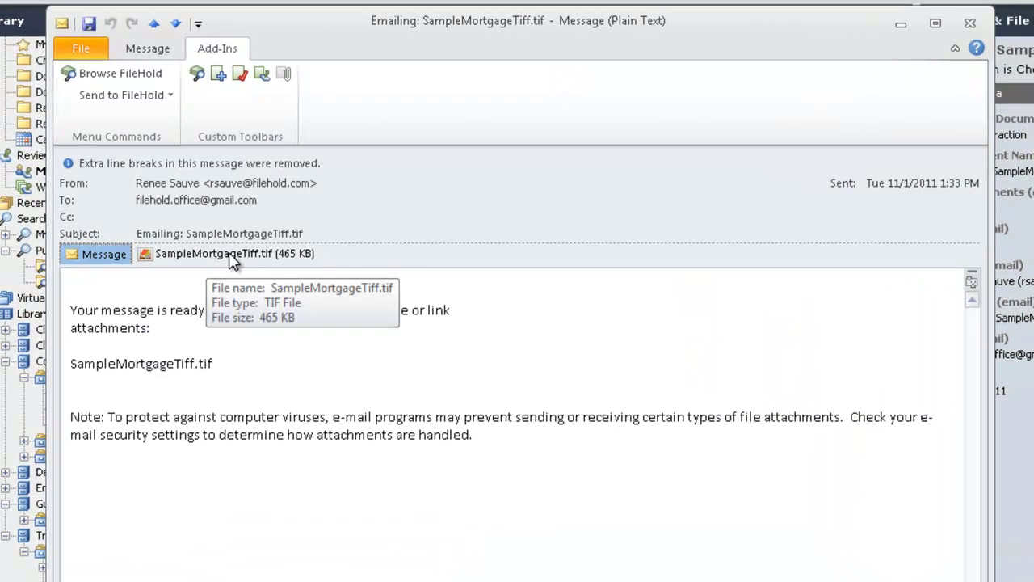
right_click(232, 259)
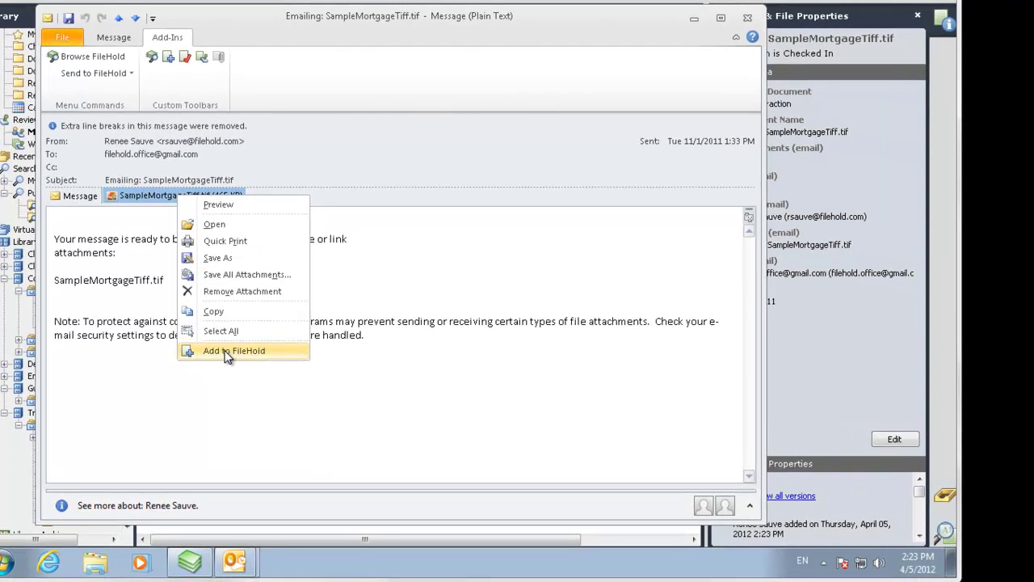
click(228, 353)
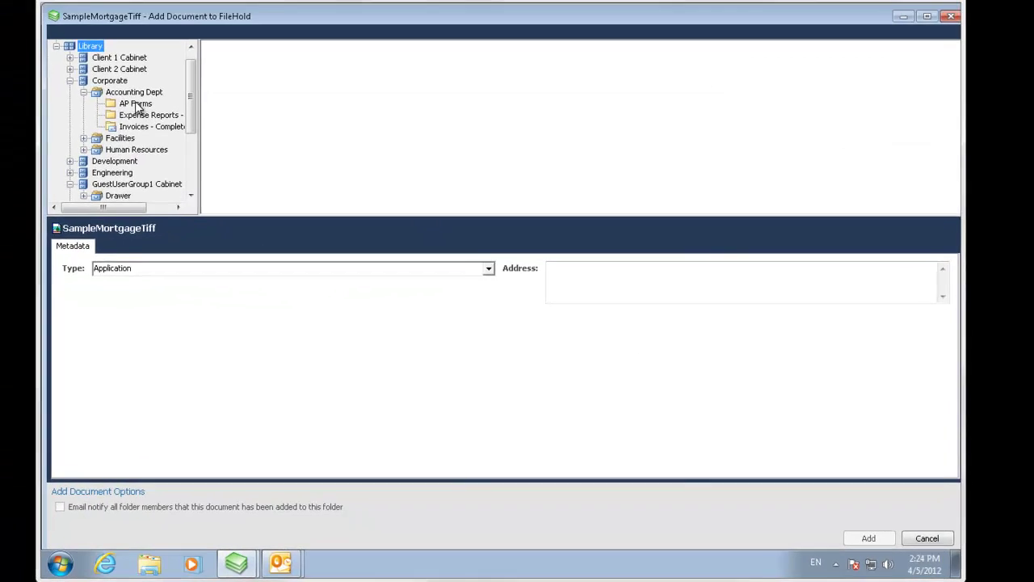
click(135, 104)
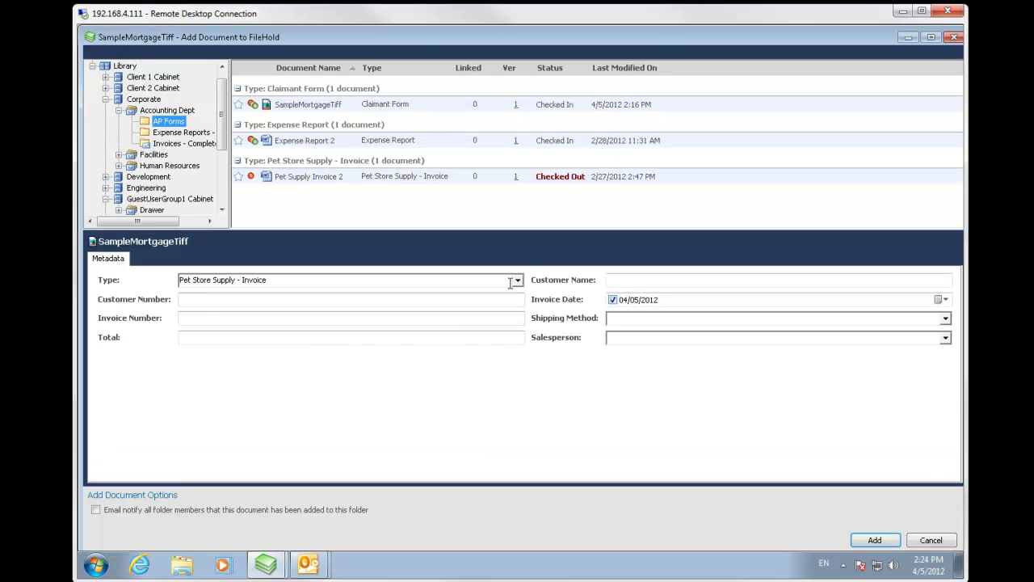
Set the attachment's document type to Claimant Form and fill in the vehicle identification number and the customer's name.
click(518, 280)
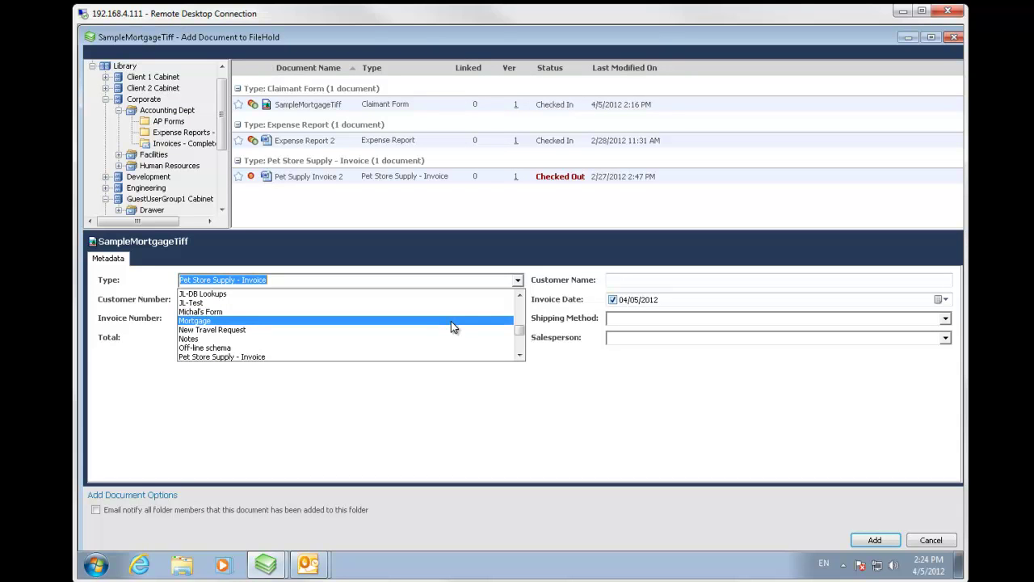
scroll(501, 323, up, 5)
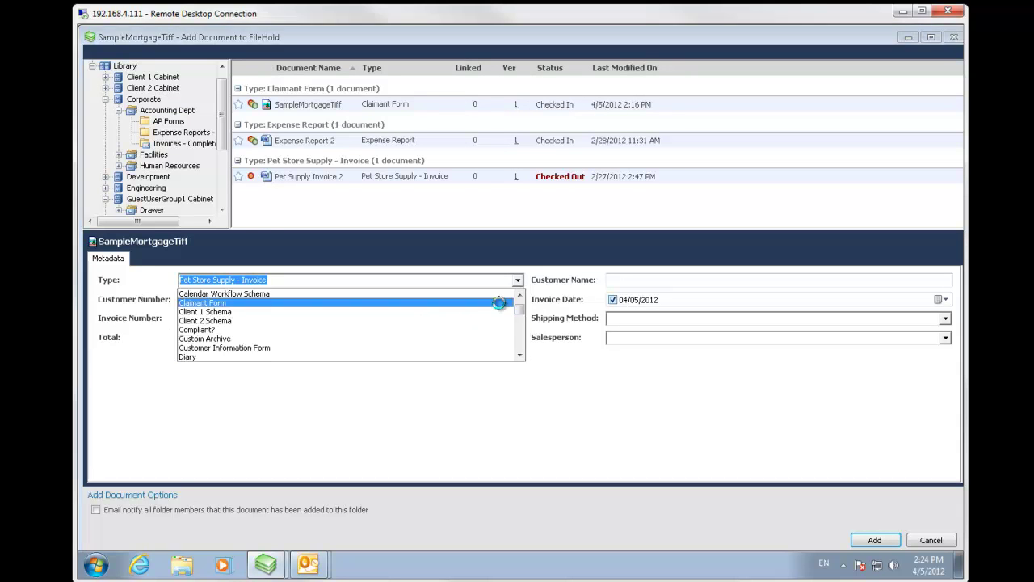
click(485, 299)
click(443, 301)
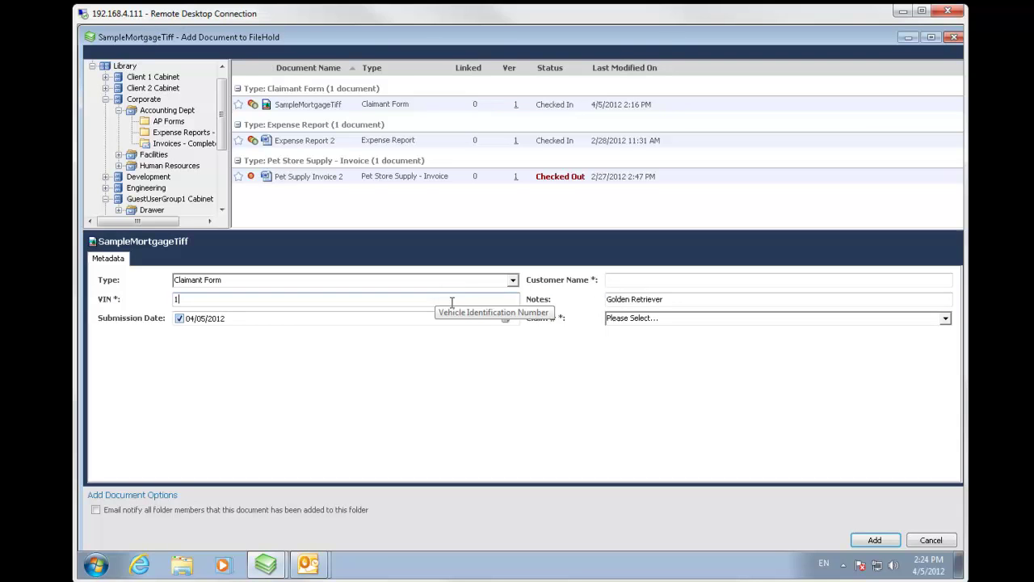
text(1236)
click(717, 281)
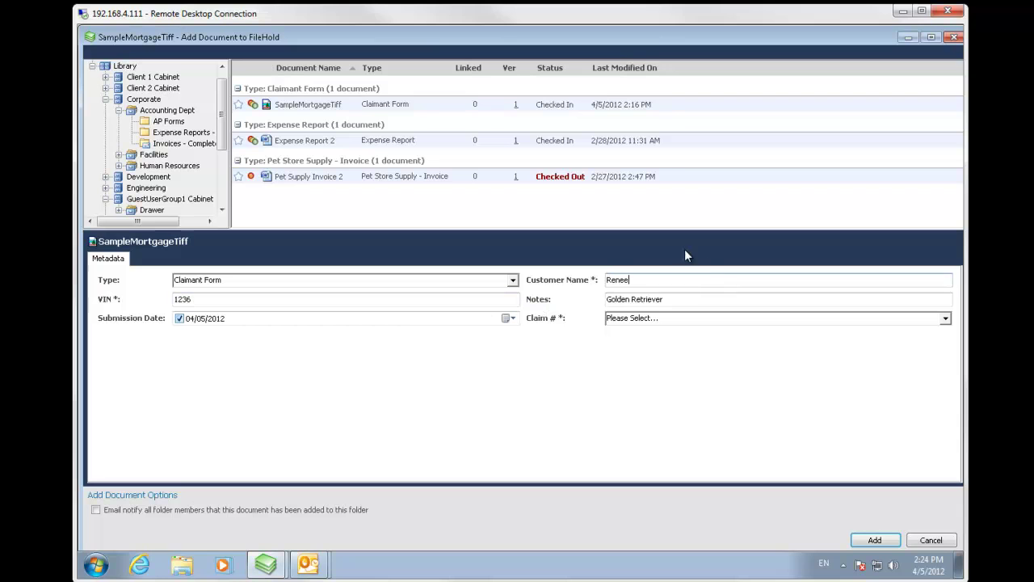
Set the claim number to 100 under Auto Insurance and add the attachment to the library.
click(707, 320)
click(947, 318)
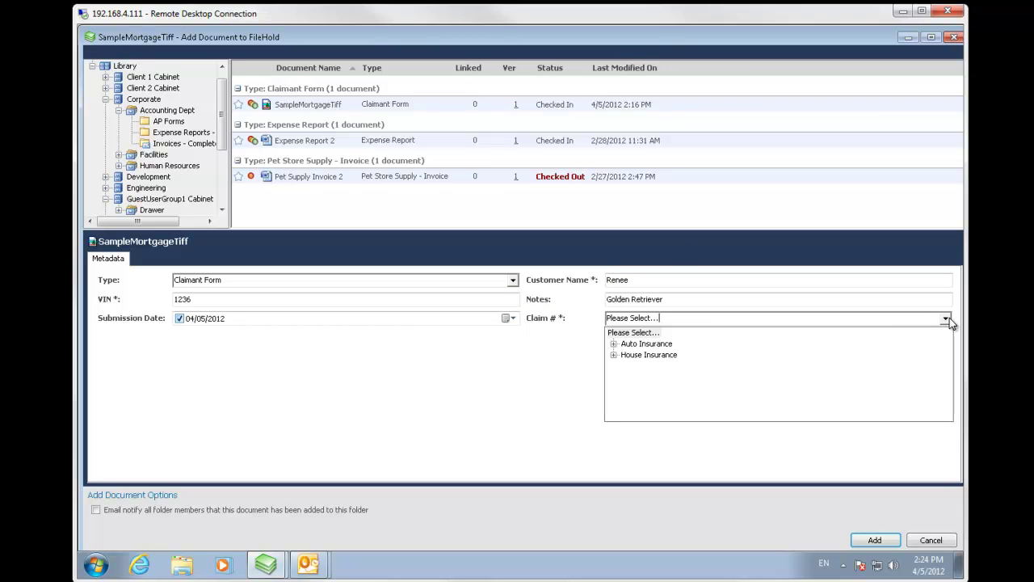
click(613, 344)
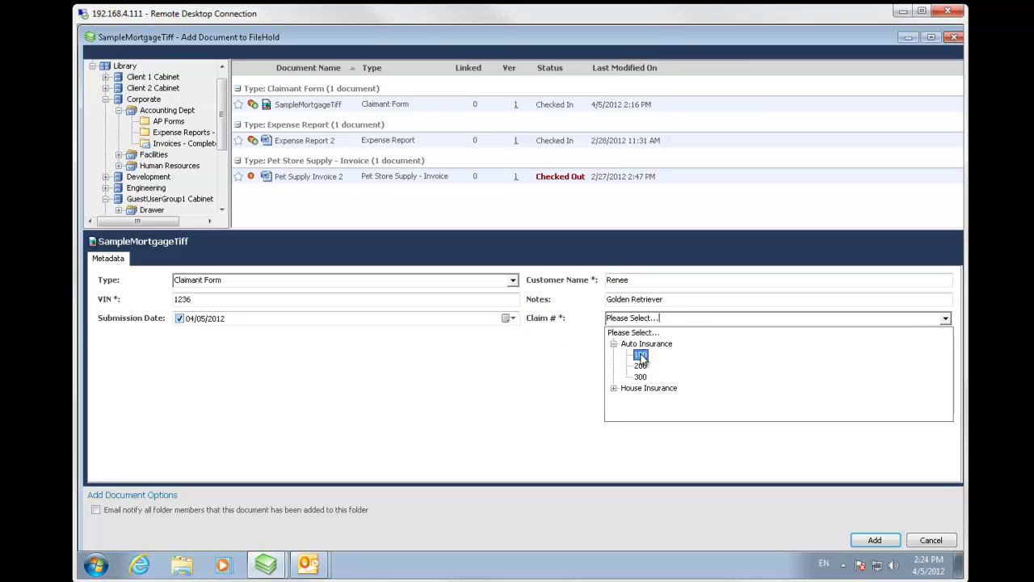
click(640, 355)
click(877, 542)
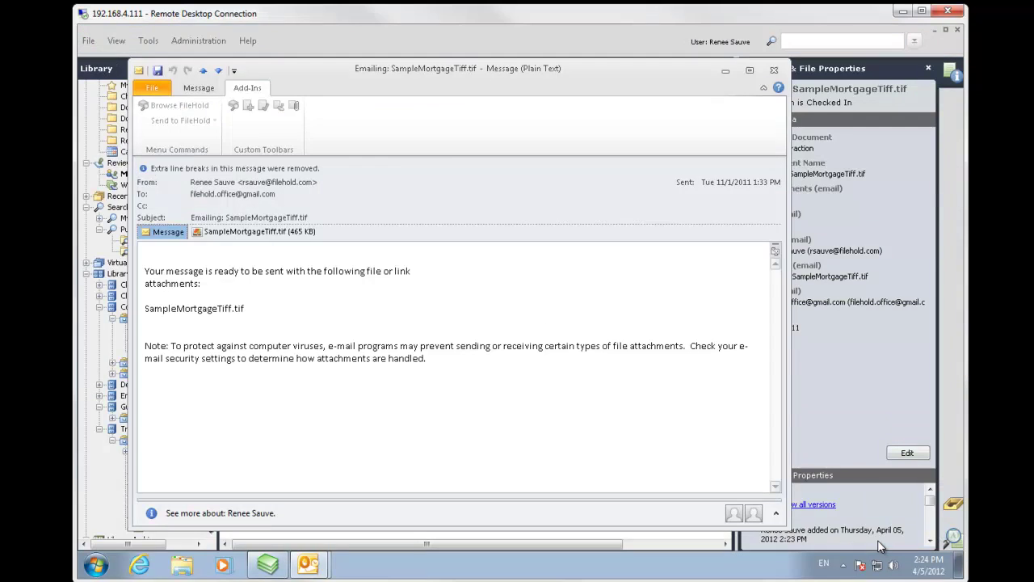
Switch to FileHold, reload the Recently Added documents and view the metadata of SampleMortgageTiff.
click(275, 568)
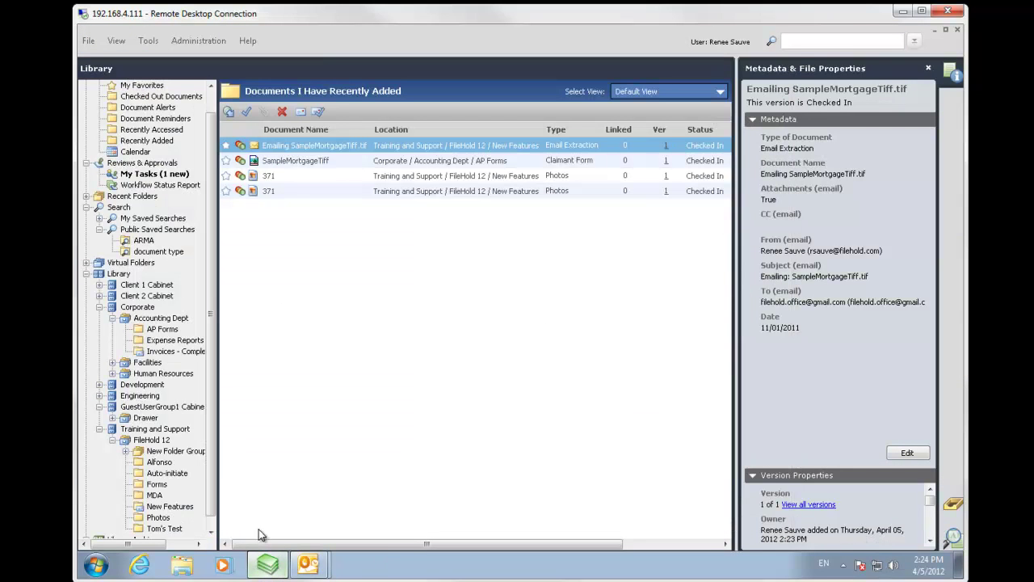
click(148, 141)
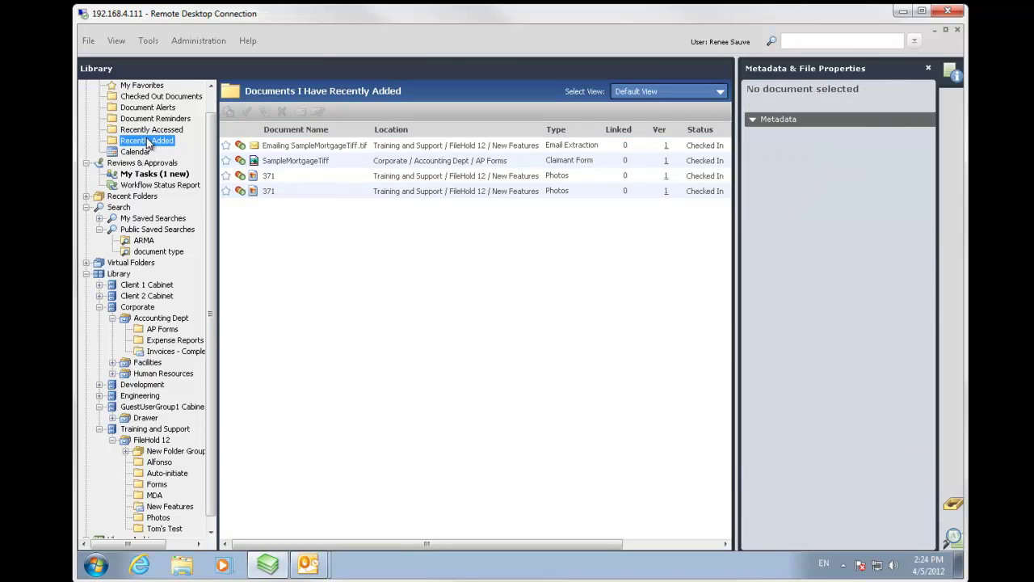
click(326, 160)
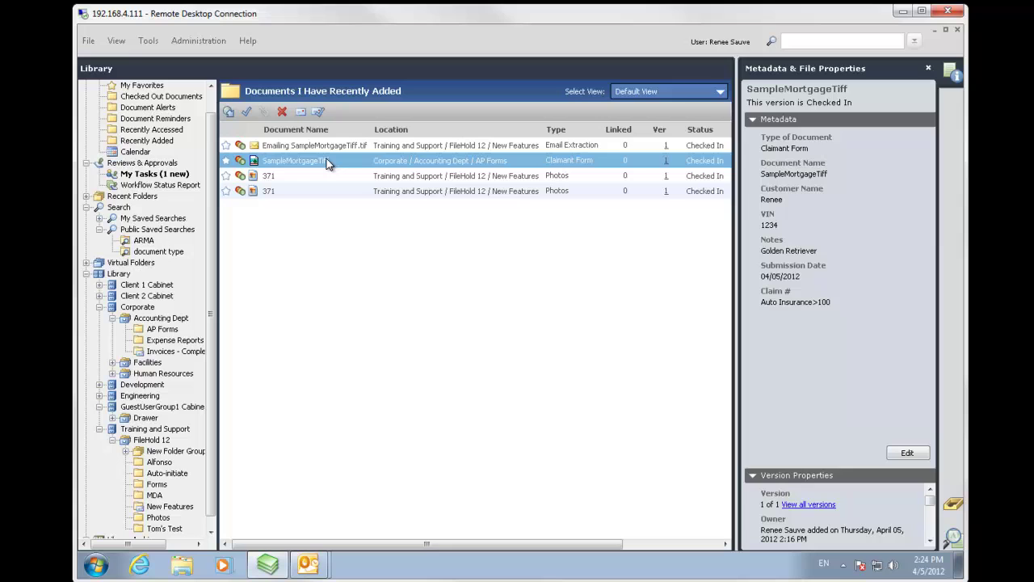